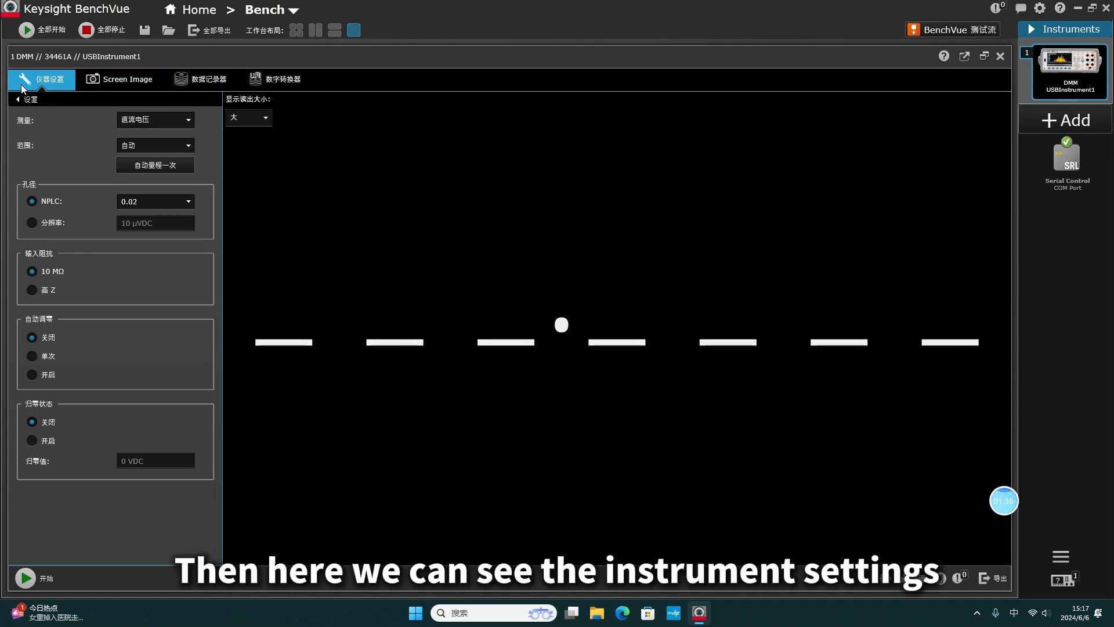
- Switch the measurement function to 2-wire resistance and back to DC voltage
click(174, 121)
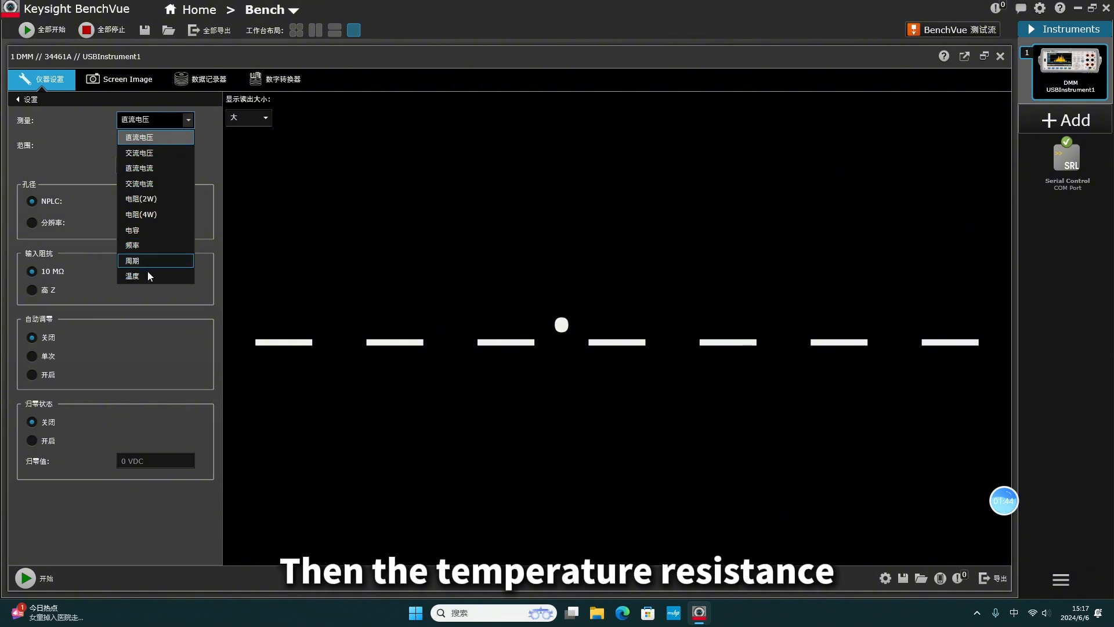
click(141, 199)
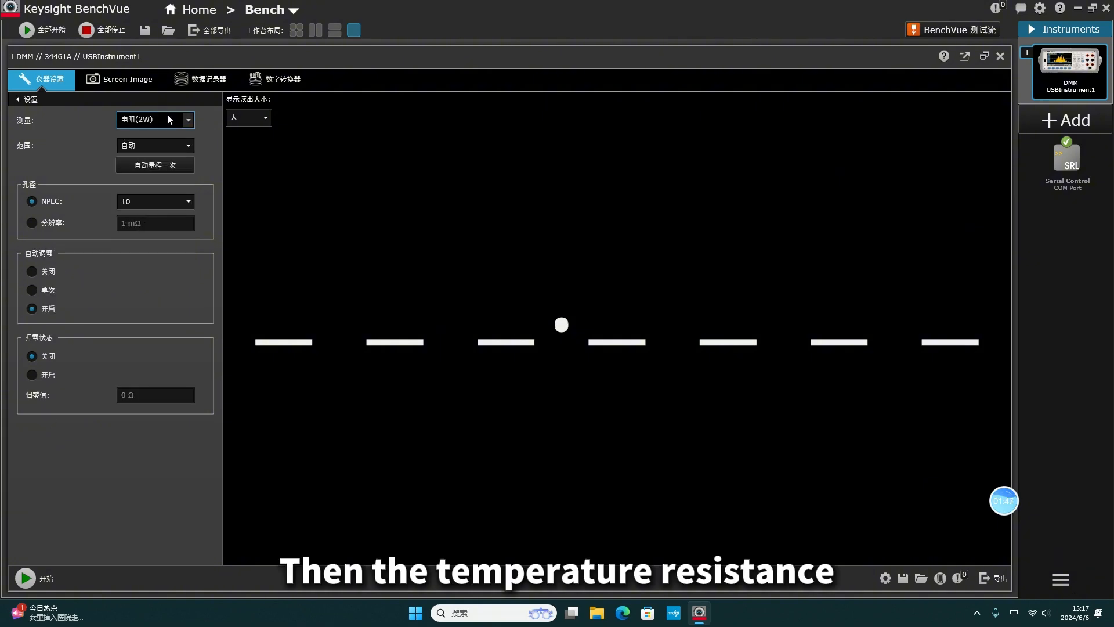
click(188, 121)
click(149, 135)
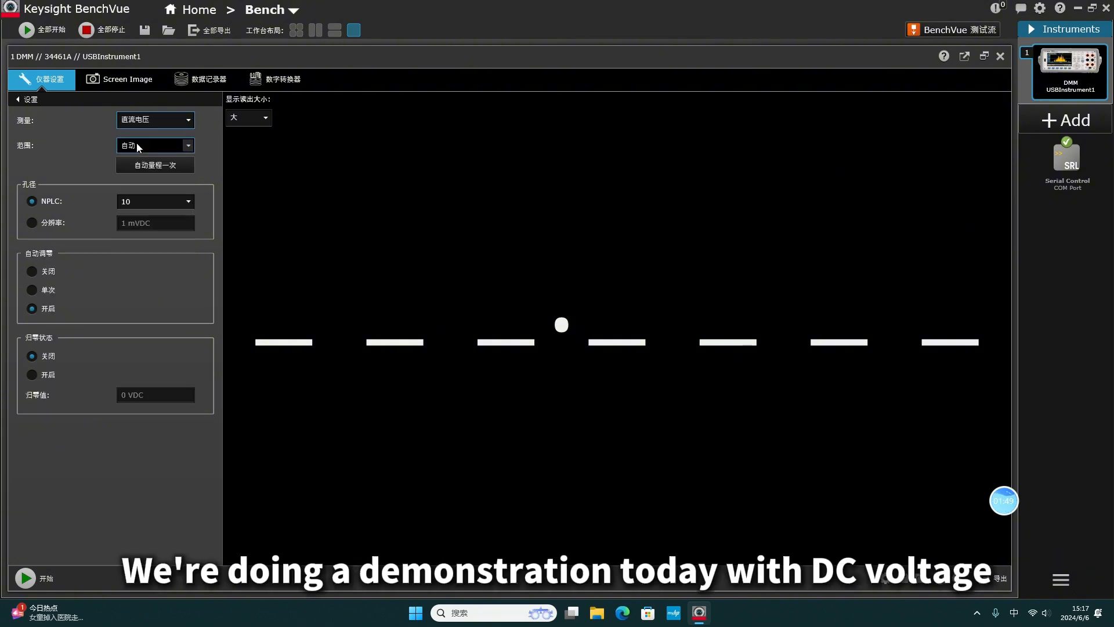
- Review the range options and define the aperture by a resolution of 10 µVDC, with auto zero on
click(163, 145)
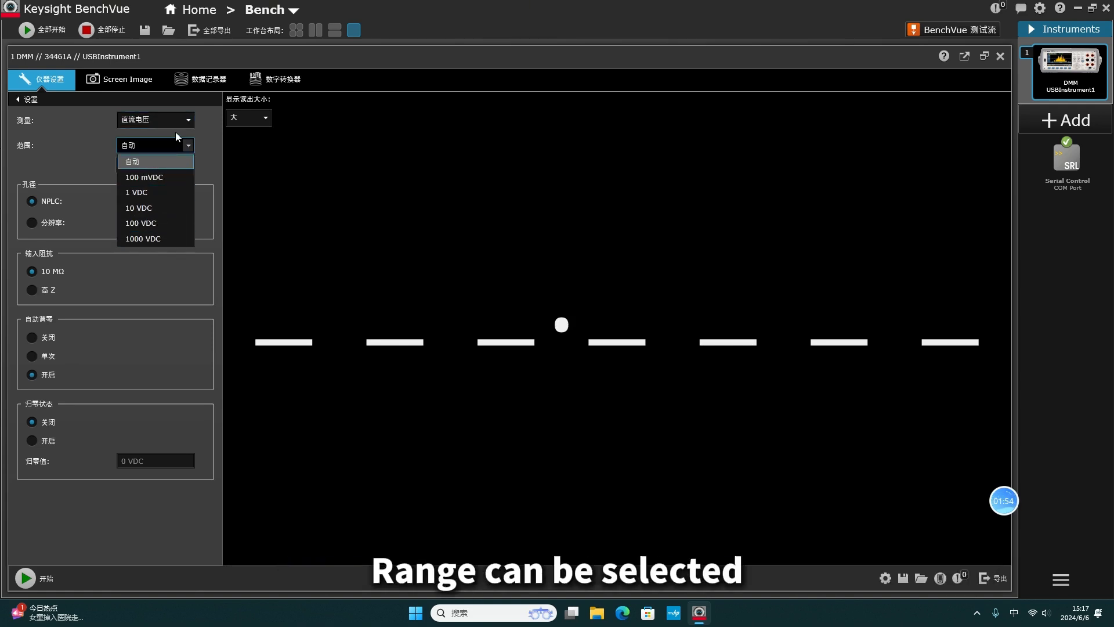
click(186, 122)
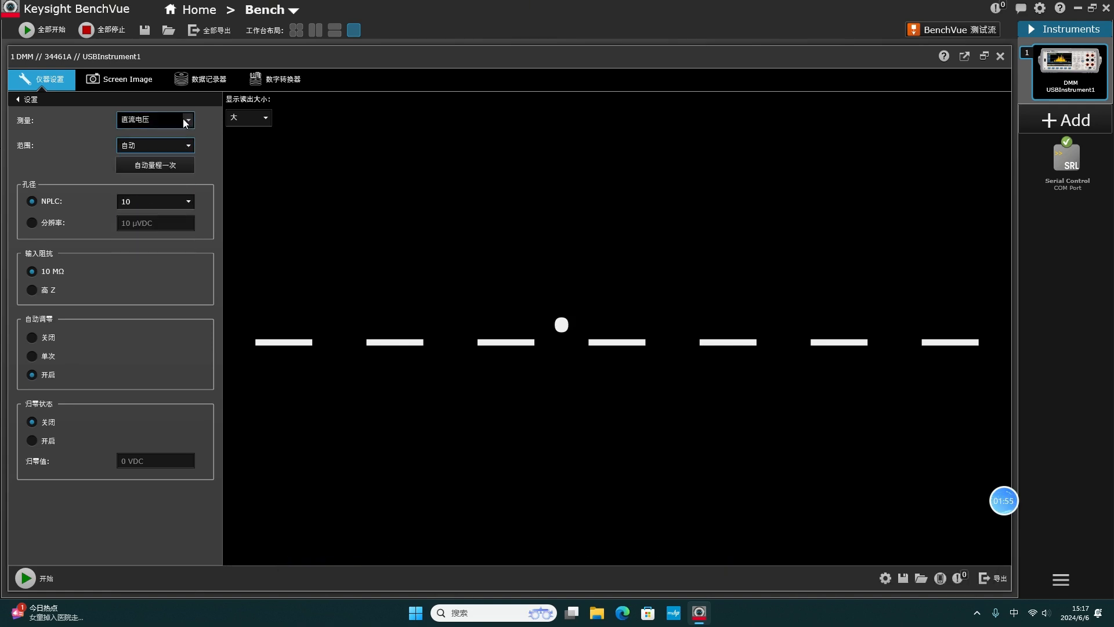
click(178, 199)
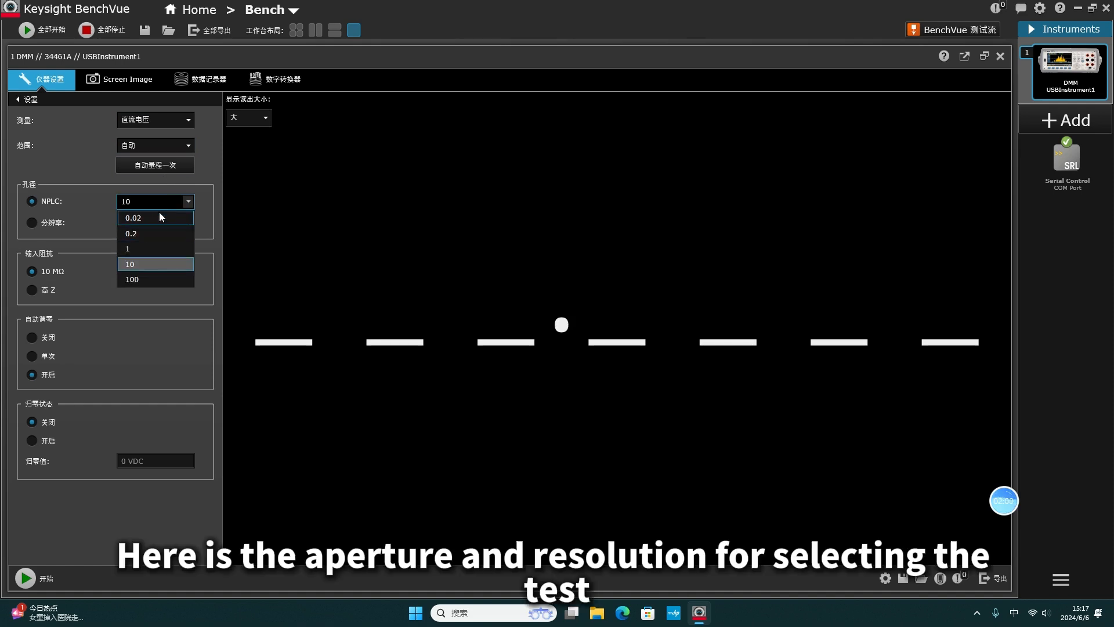
click(26, 221)
click(32, 222)
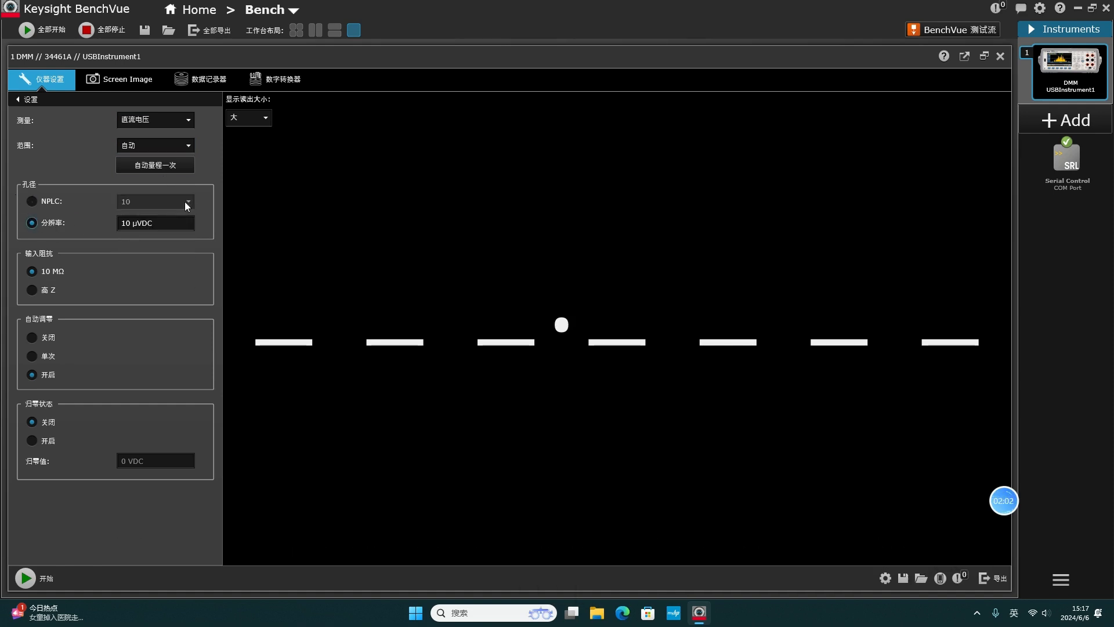
click(140, 223)
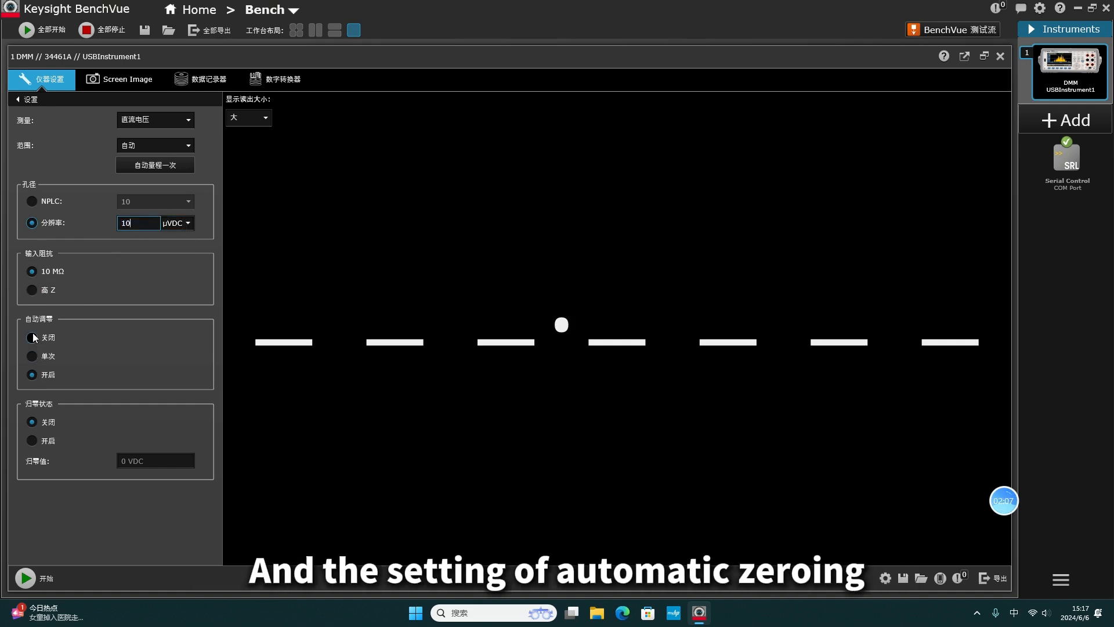
click(29, 373)
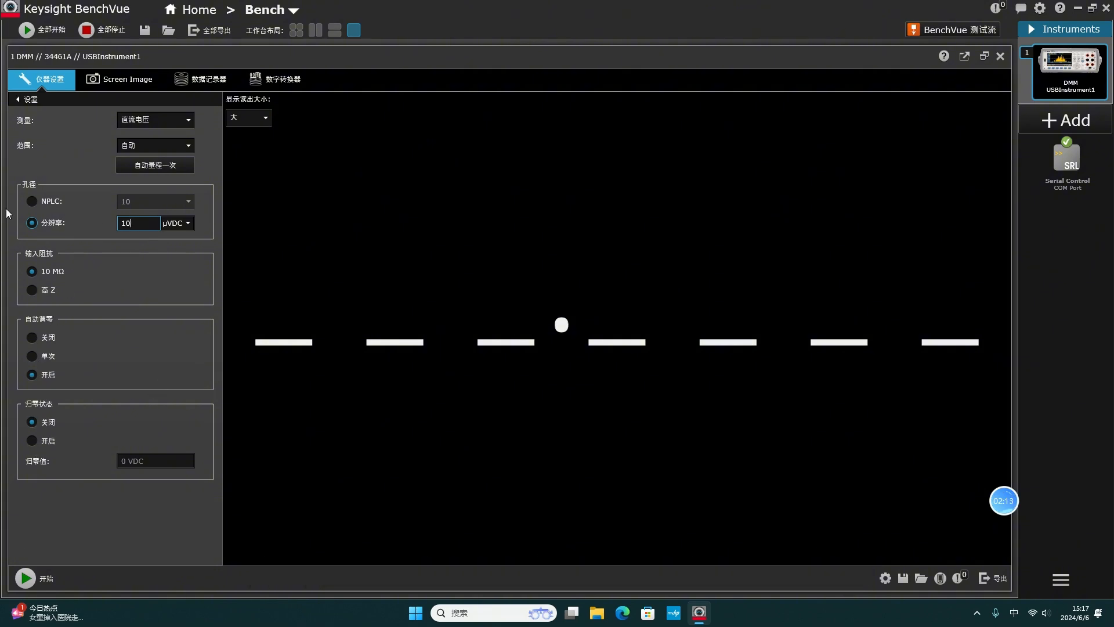
- Run the live DC voltage reading and stop it
click(25, 579)
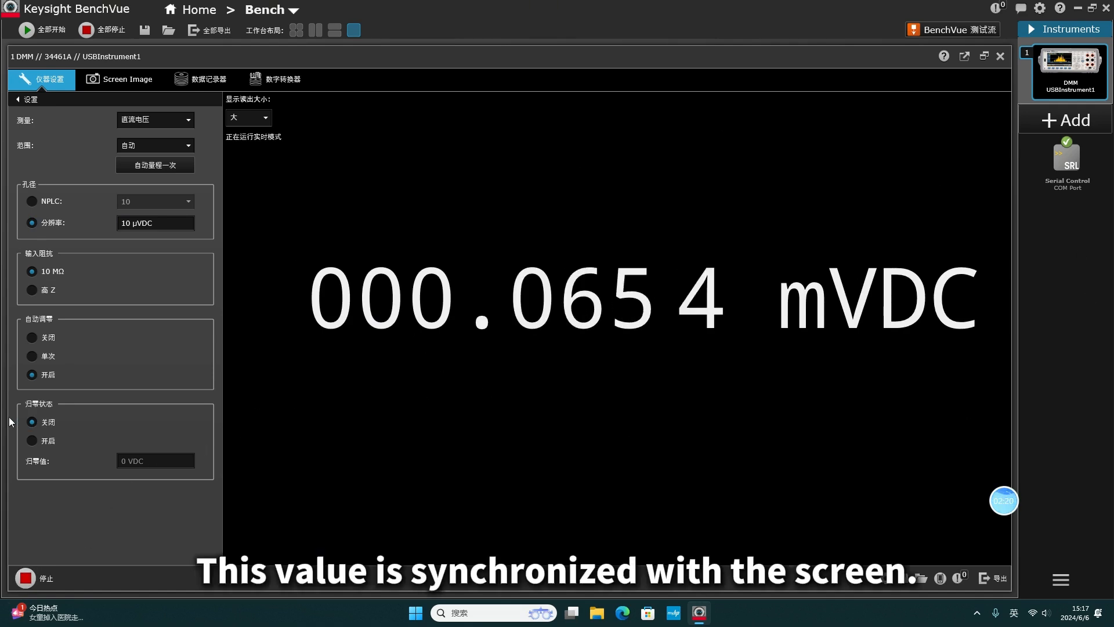
click(25, 578)
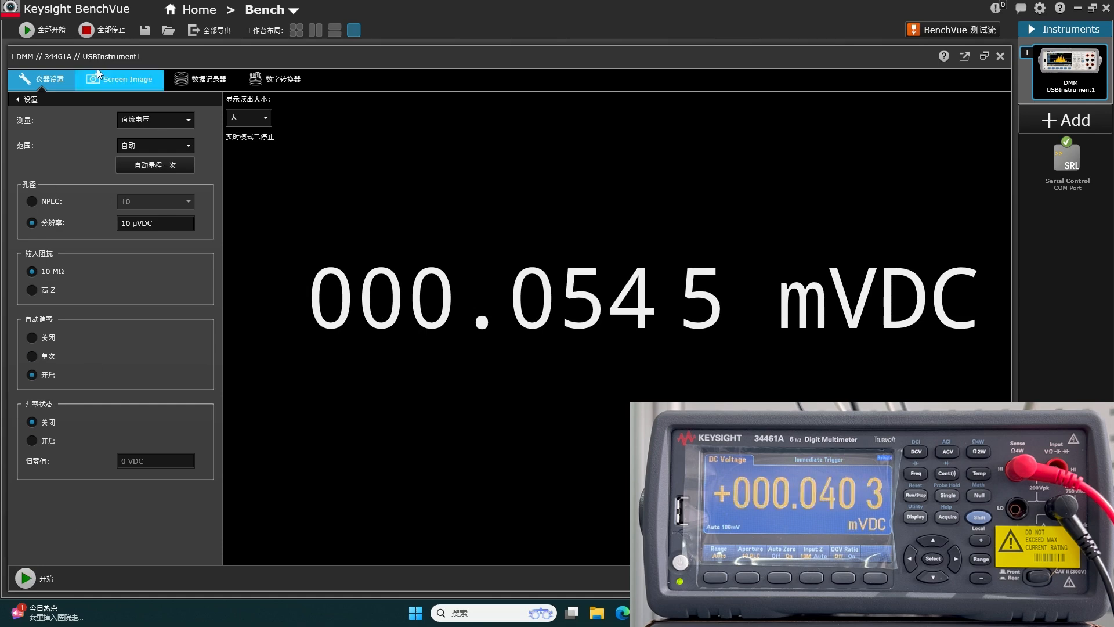
- Open the instrument's screen image function and capture the current multimeter screen
click(118, 87)
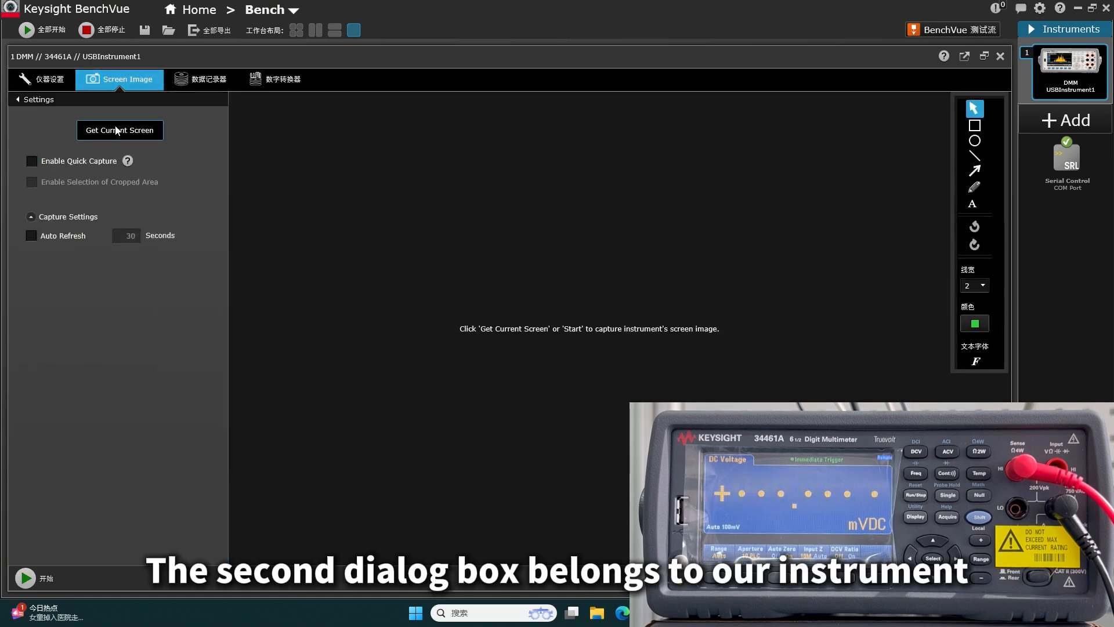
click(25, 578)
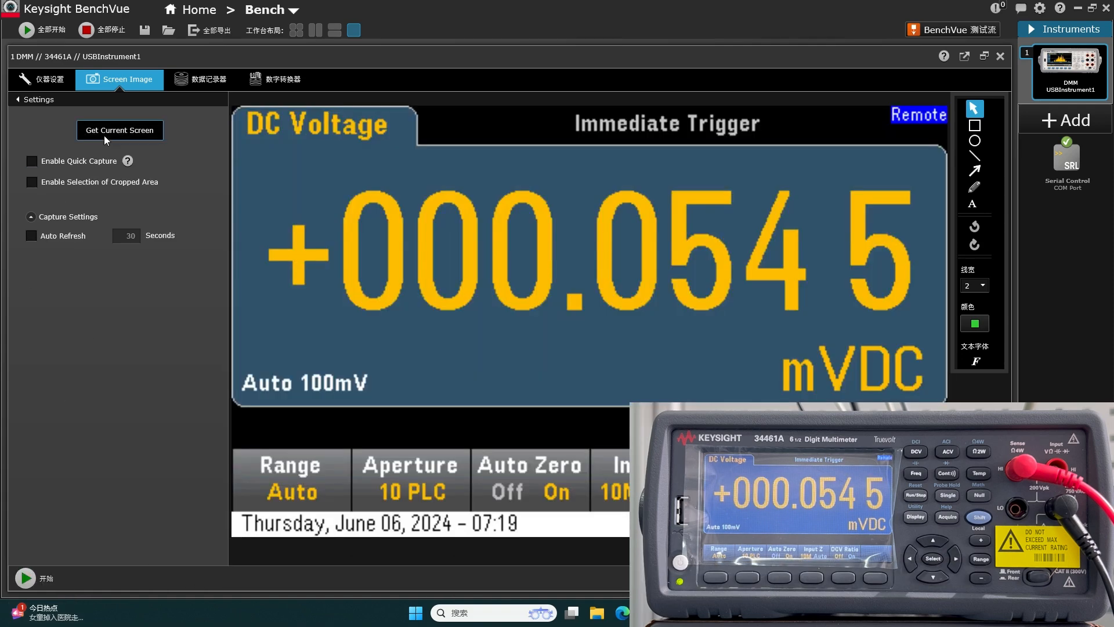
click(114, 134)
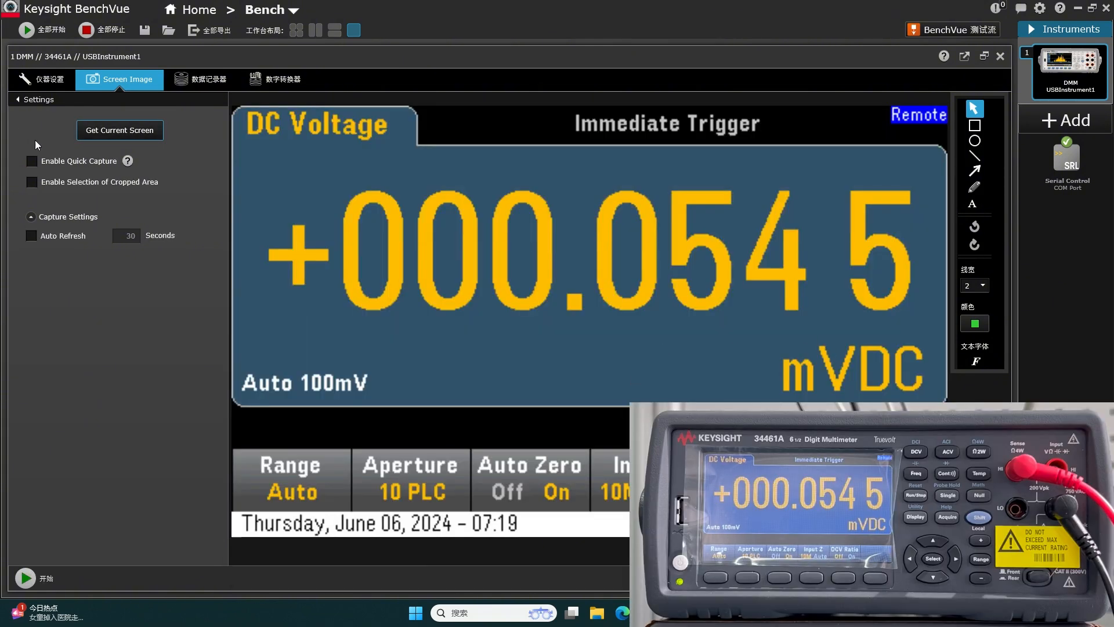
- Enable quick capture with a cropped area covering the DC voltage reading and save the screen as PNG
click(41, 161)
click(35, 181)
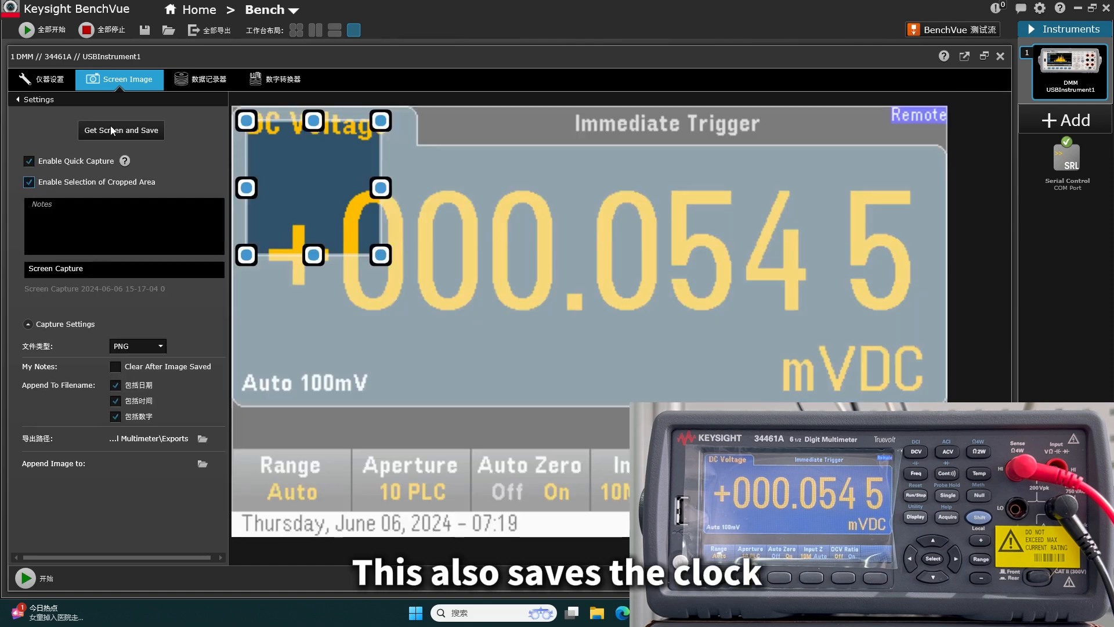
drag(381, 256, 941, 433)
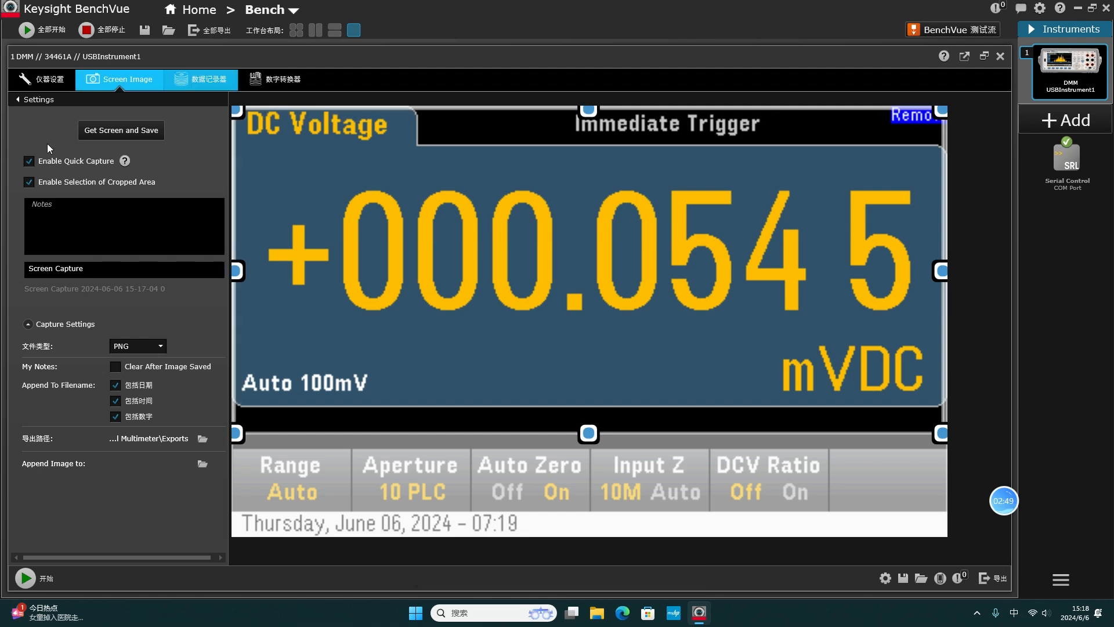
click(97, 132)
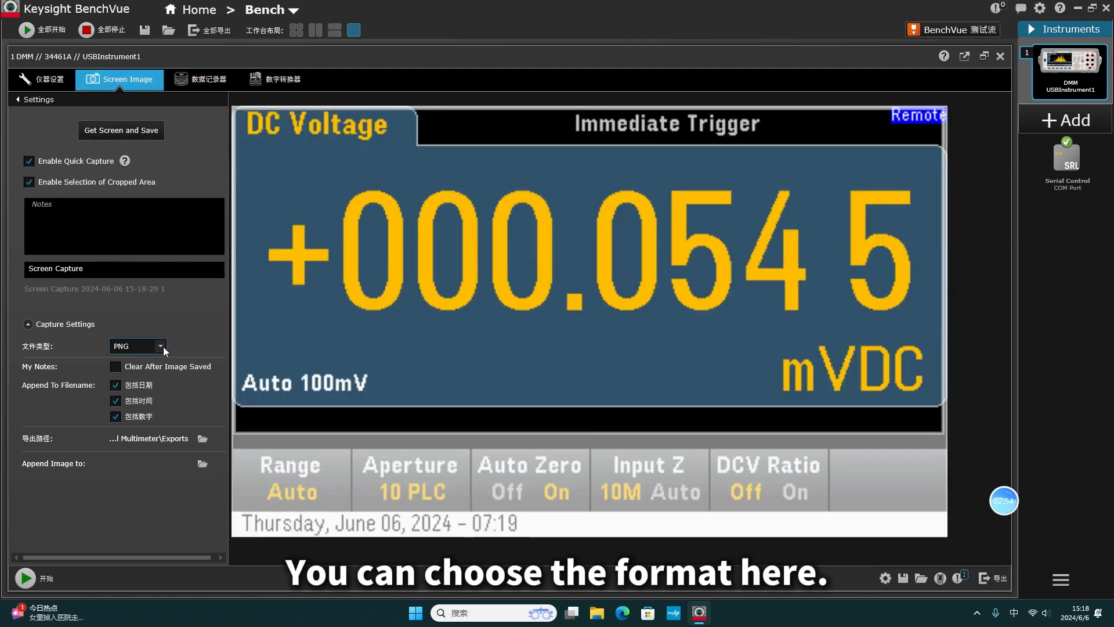
click(165, 348)
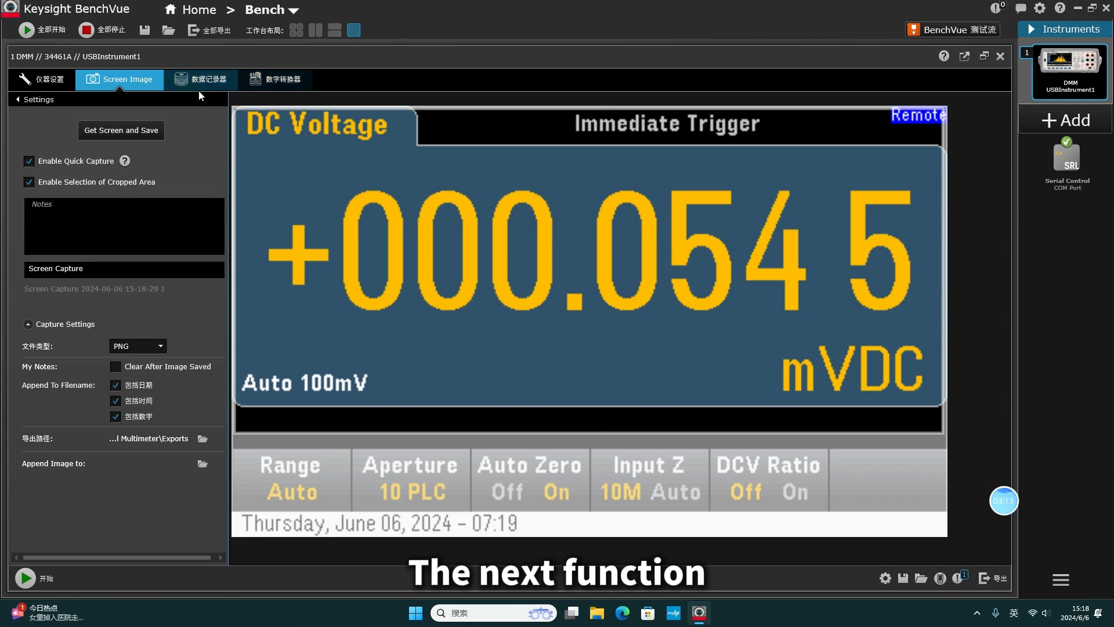
- Open the data logger and try its start conditions, leaving logging set to start immediately with the start button
click(204, 86)
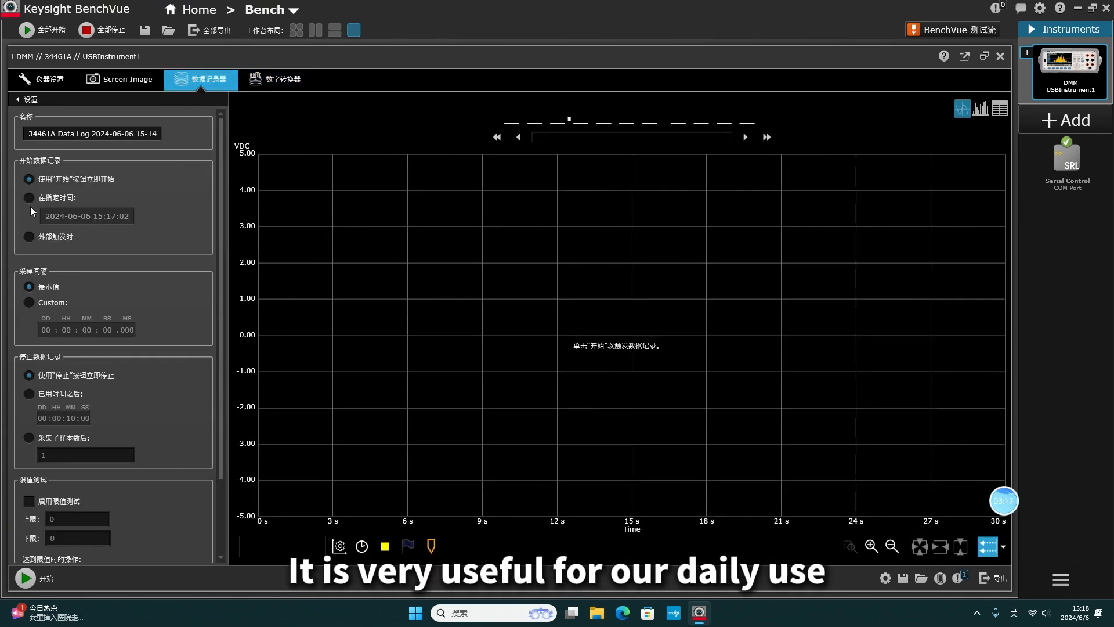
scroll(34, 216, down, 1)
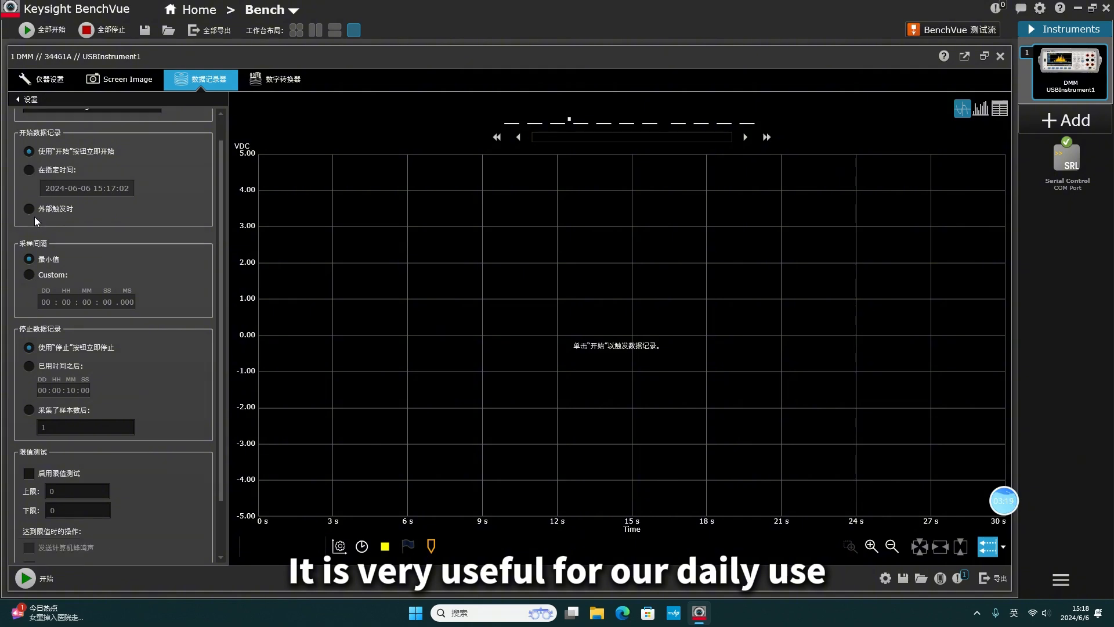
scroll(35, 217, up, 1)
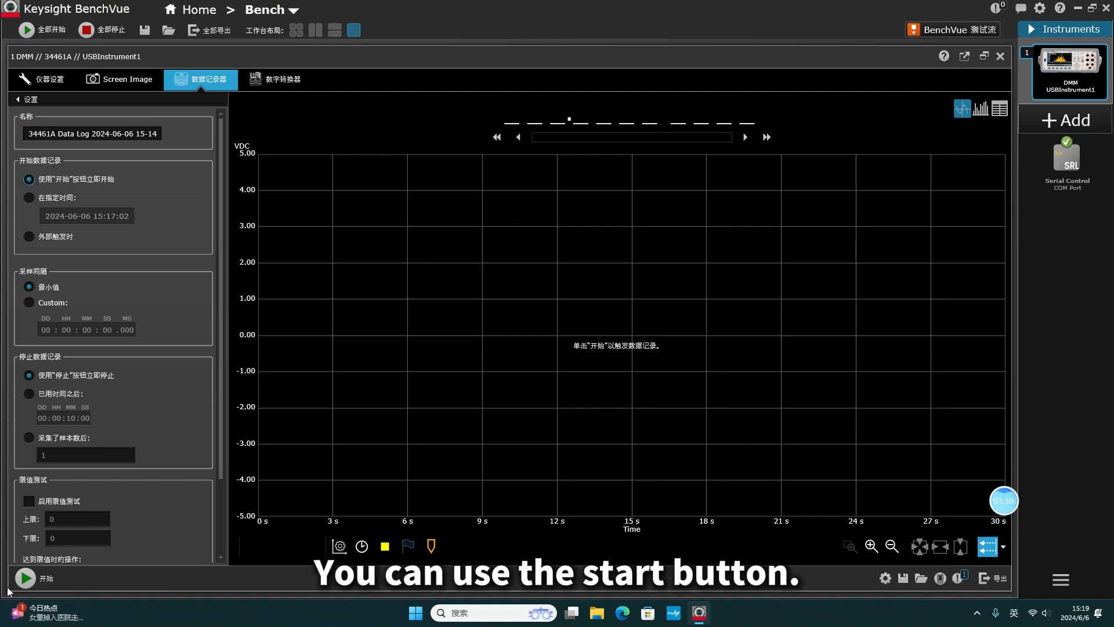
click(23, 194)
click(27, 237)
click(26, 181)
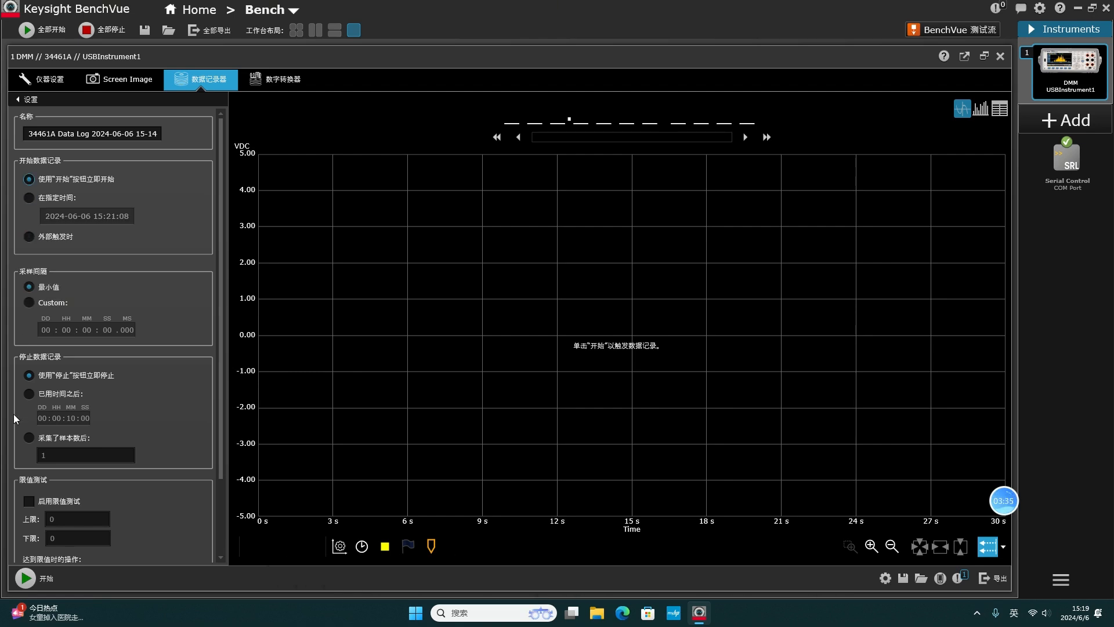
- Set a custom sampling interval of 100 ms and have data logging stop immediately with the stop button
click(30, 303)
click(30, 287)
click(28, 302)
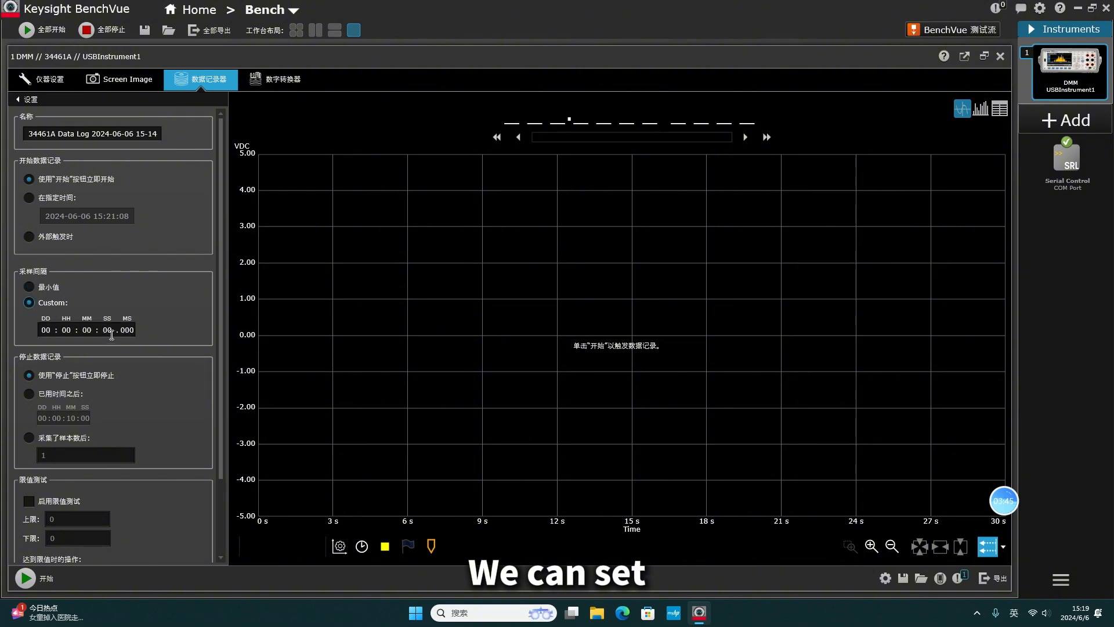
click(129, 318)
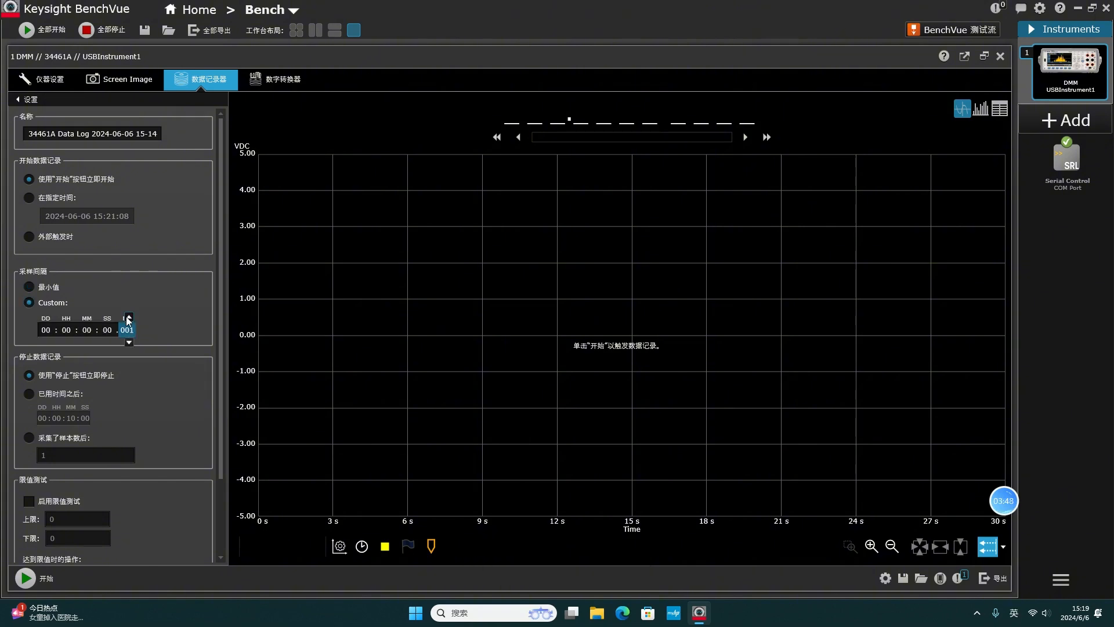
click(123, 332)
text(100)
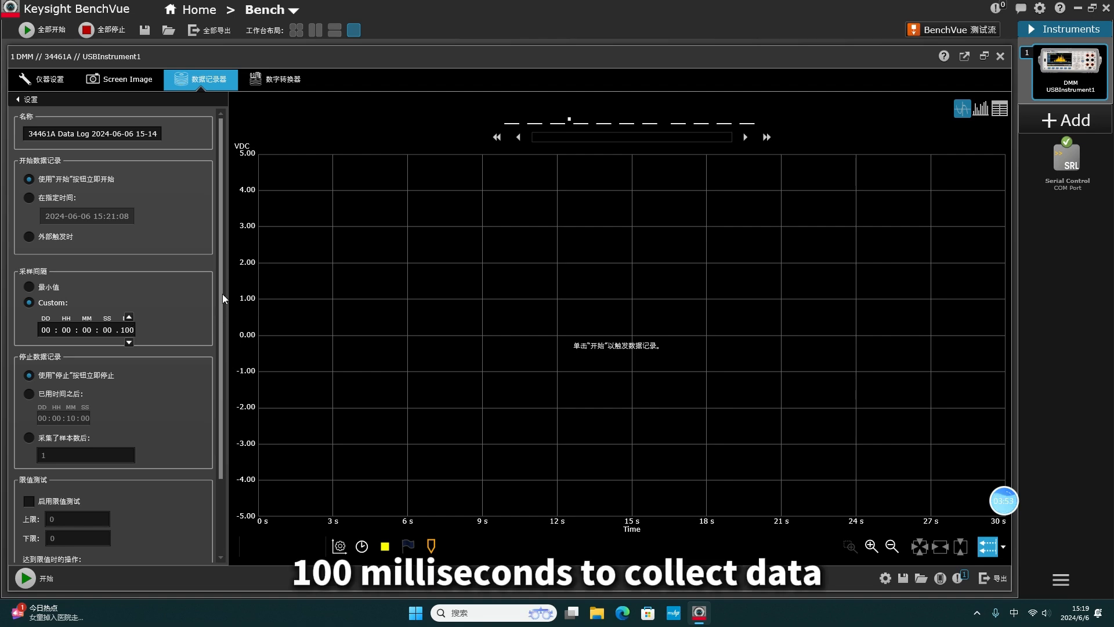
click(179, 305)
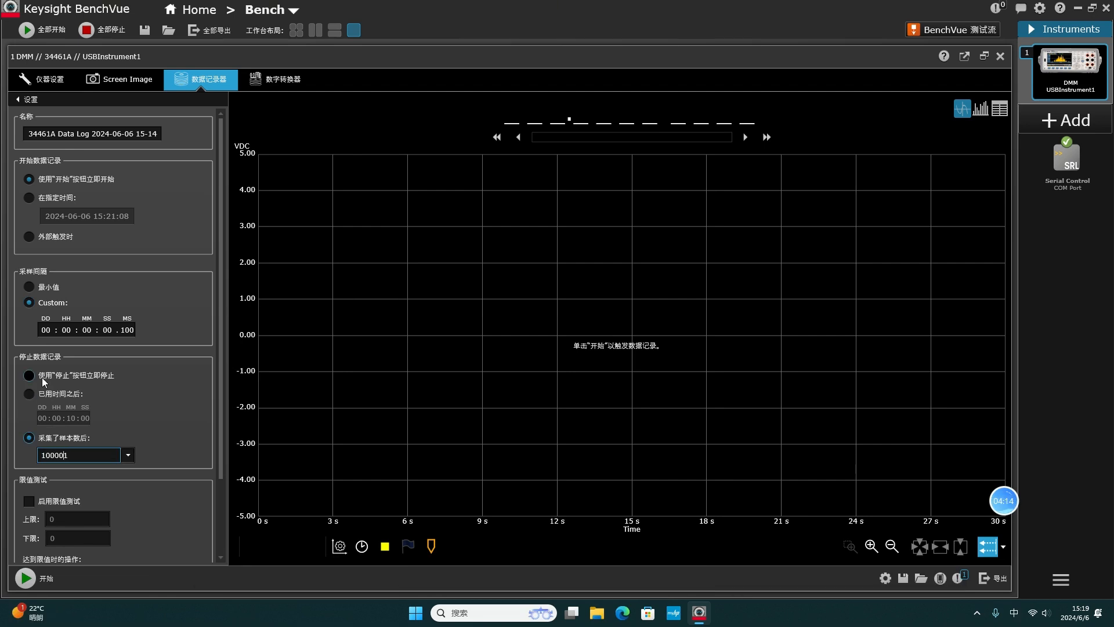
click(33, 375)
- Try the limit test with the computer beep as its action, and leave the limit test disabled
scroll(41, 510, down, 2)
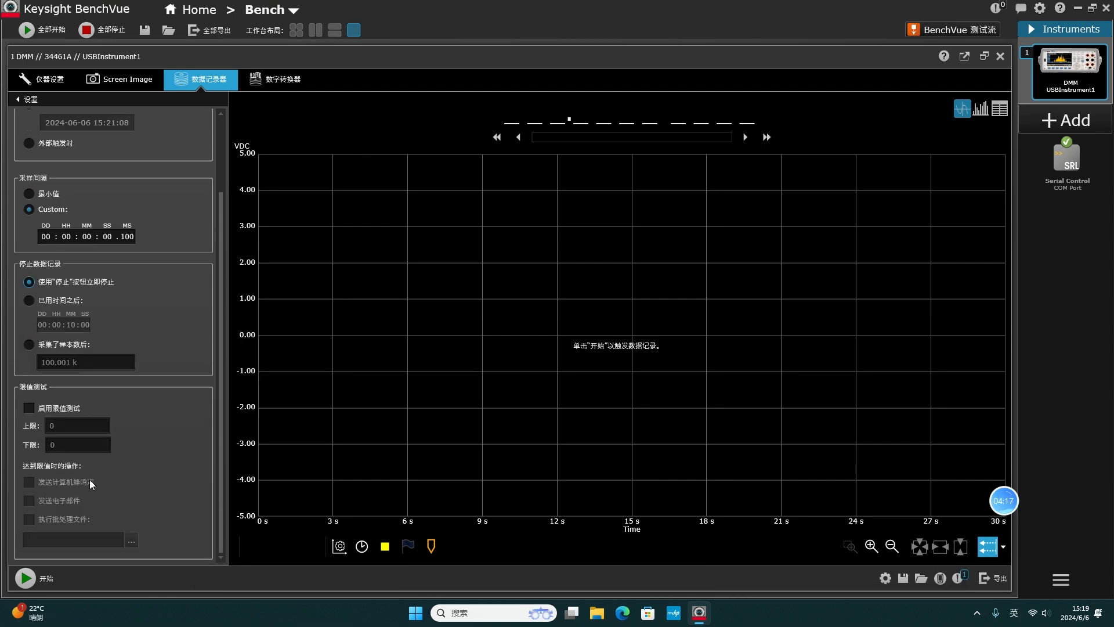
click(36, 407)
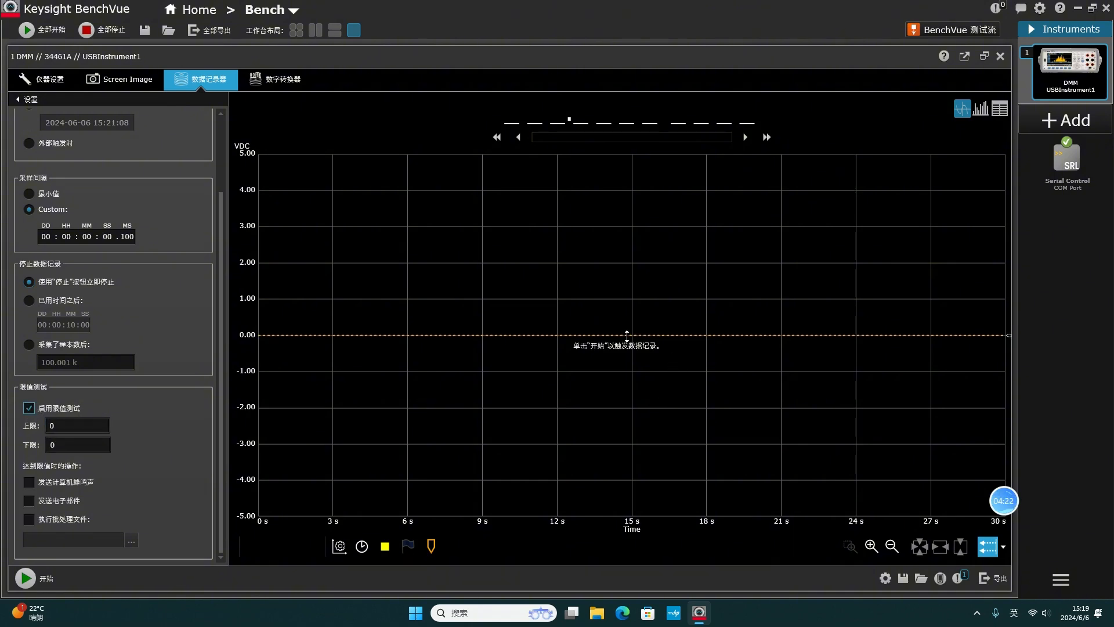
click(32, 409)
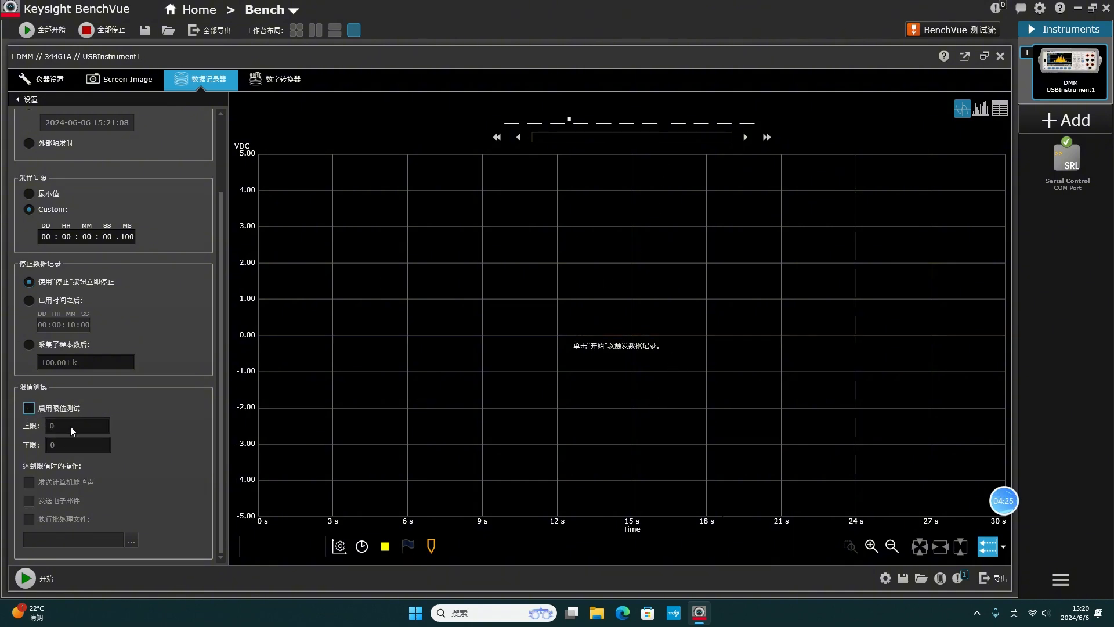
click(29, 409)
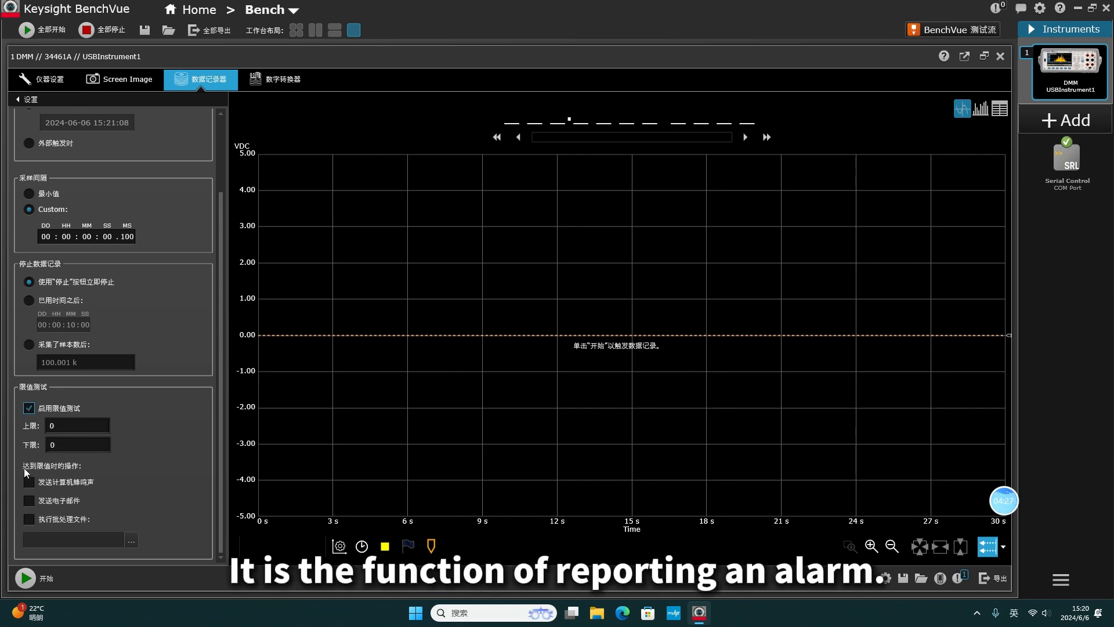
click(31, 482)
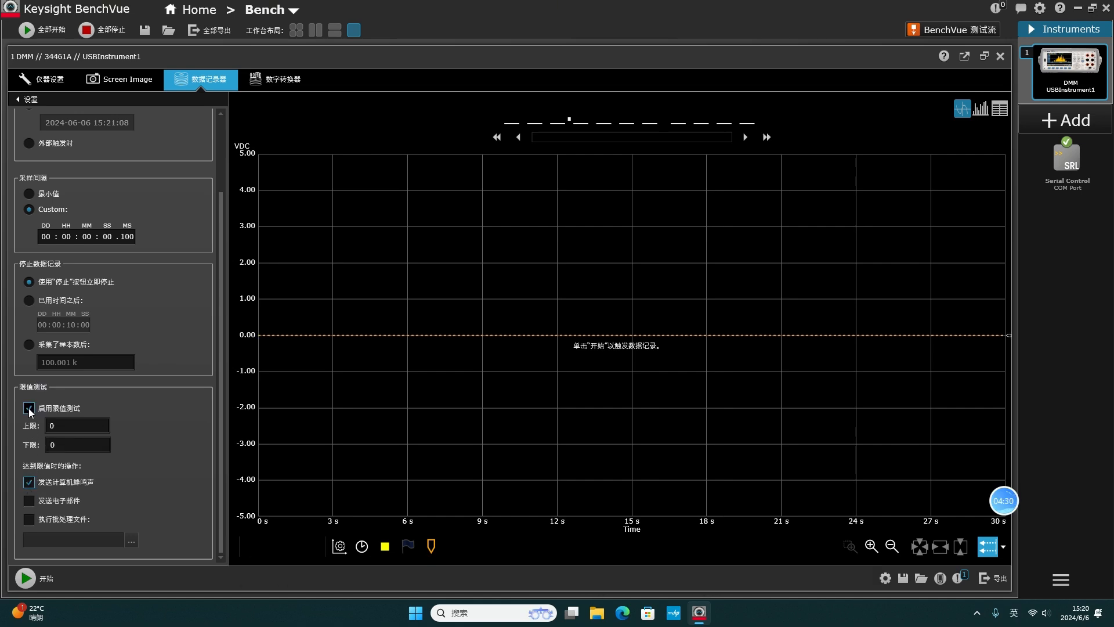
click(29, 409)
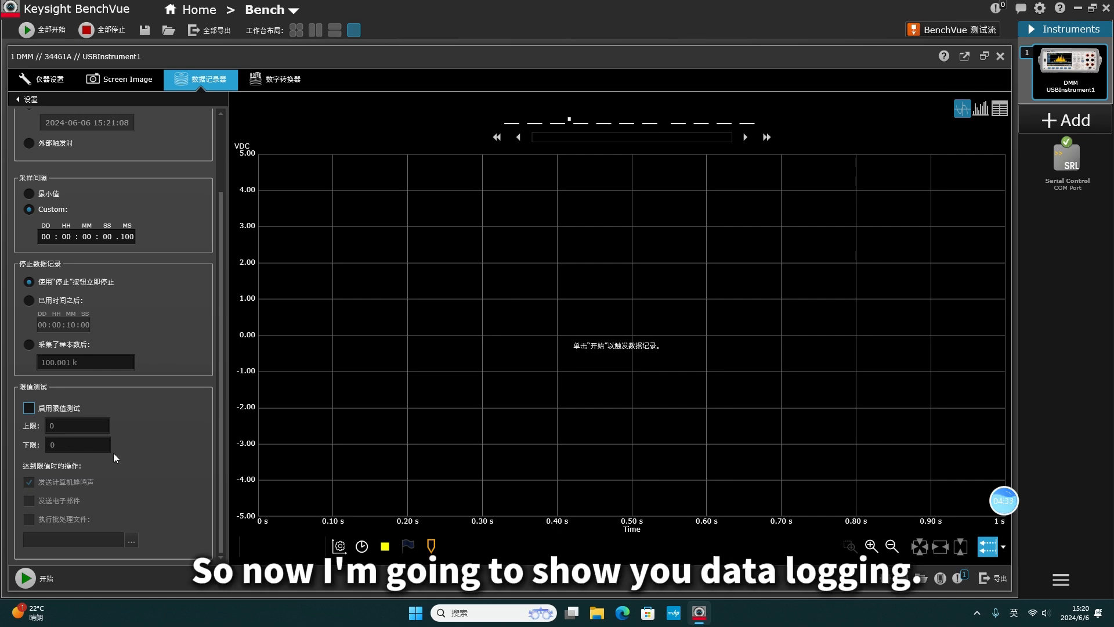
- Start data logging and view the collected samples as a histogram and as a list
click(25, 578)
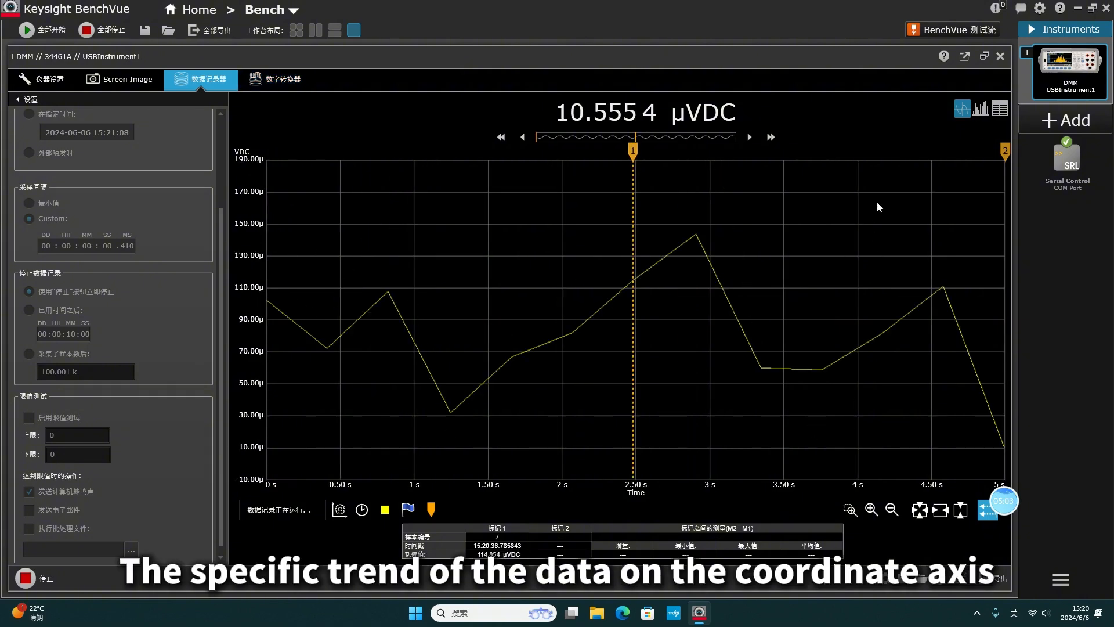
click(980, 109)
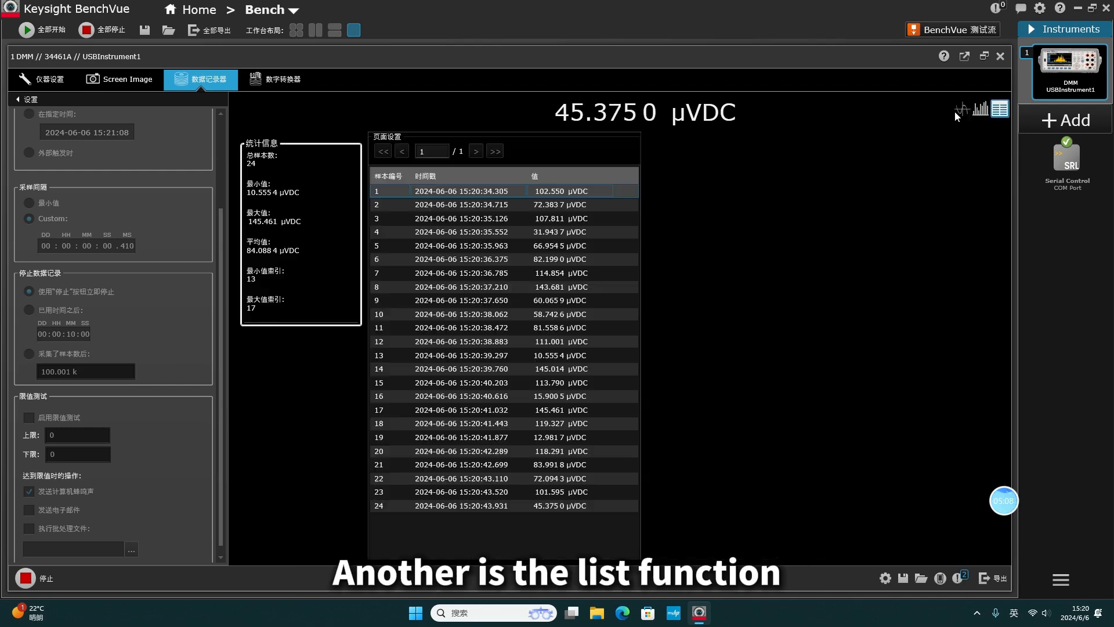
click(1000, 109)
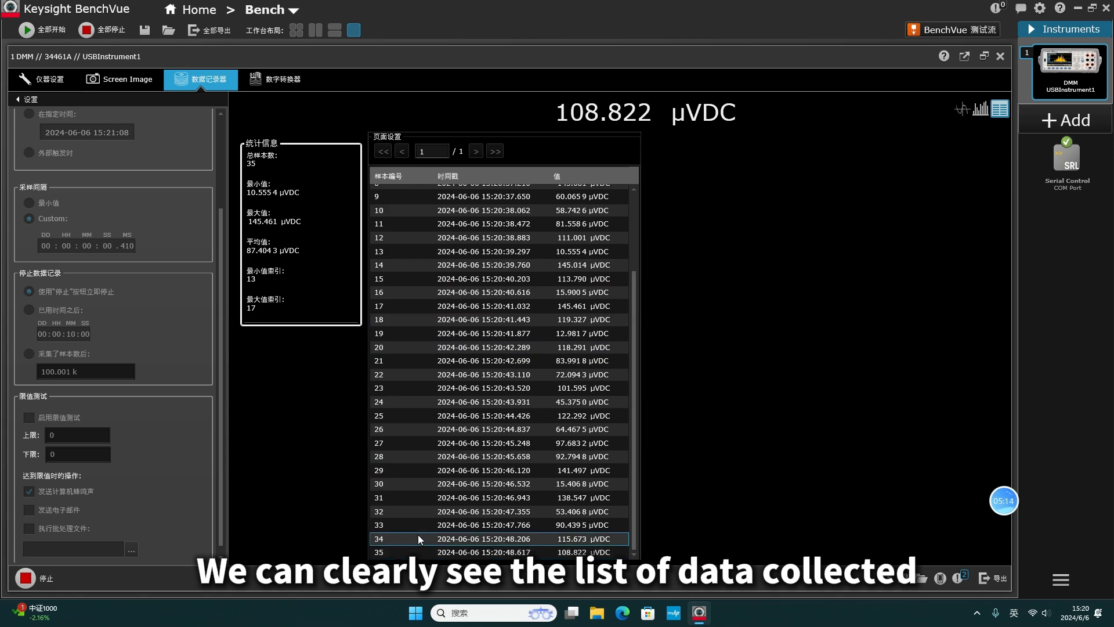
- Stop data logging and export the logged data to Excel, with date, time and number in the file name and the settings text included
click(25, 578)
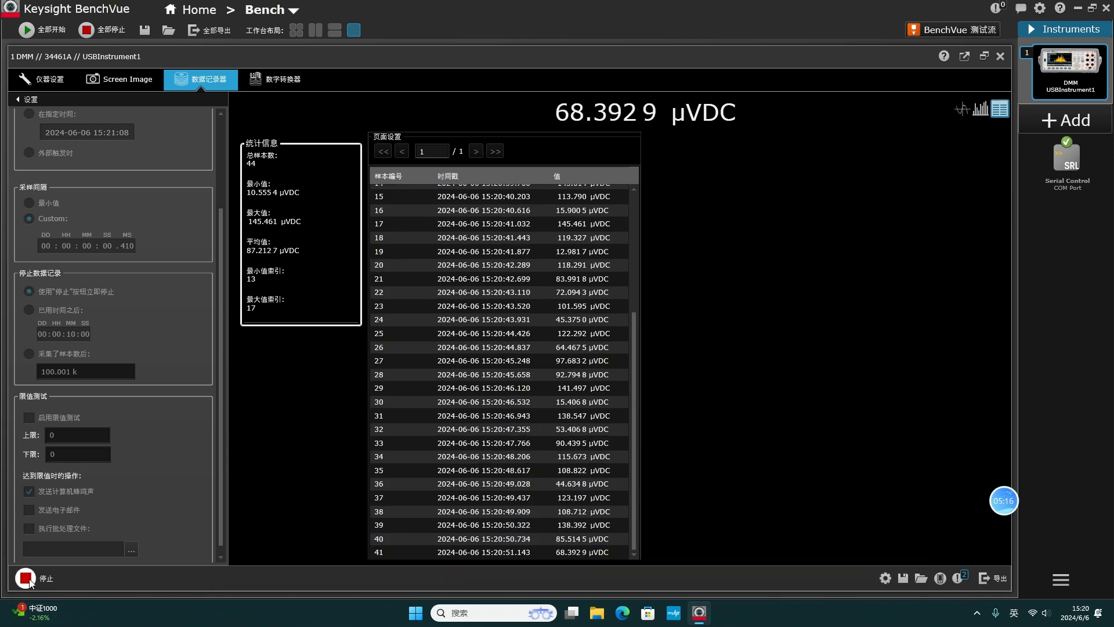
click(955, 578)
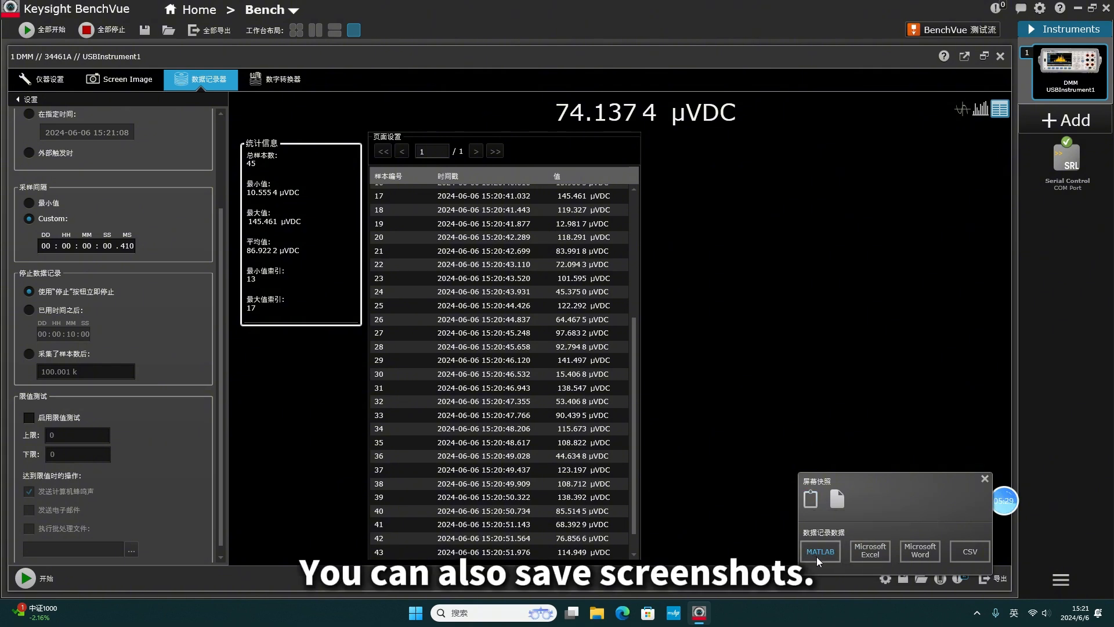
click(877, 553)
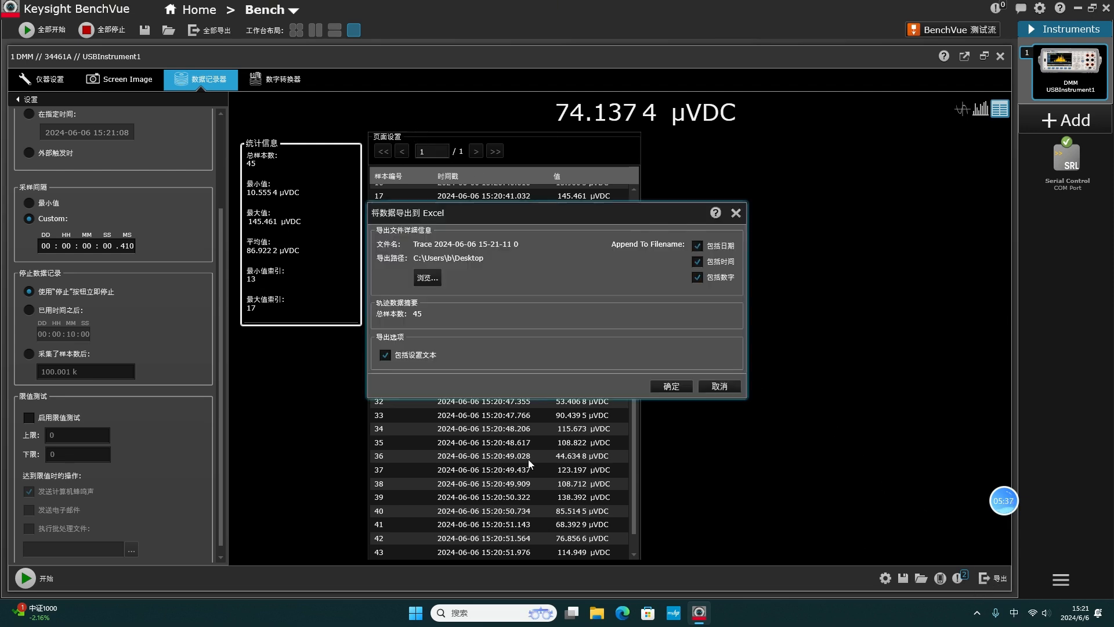
click(698, 246)
click(697, 261)
click(698, 245)
click(697, 261)
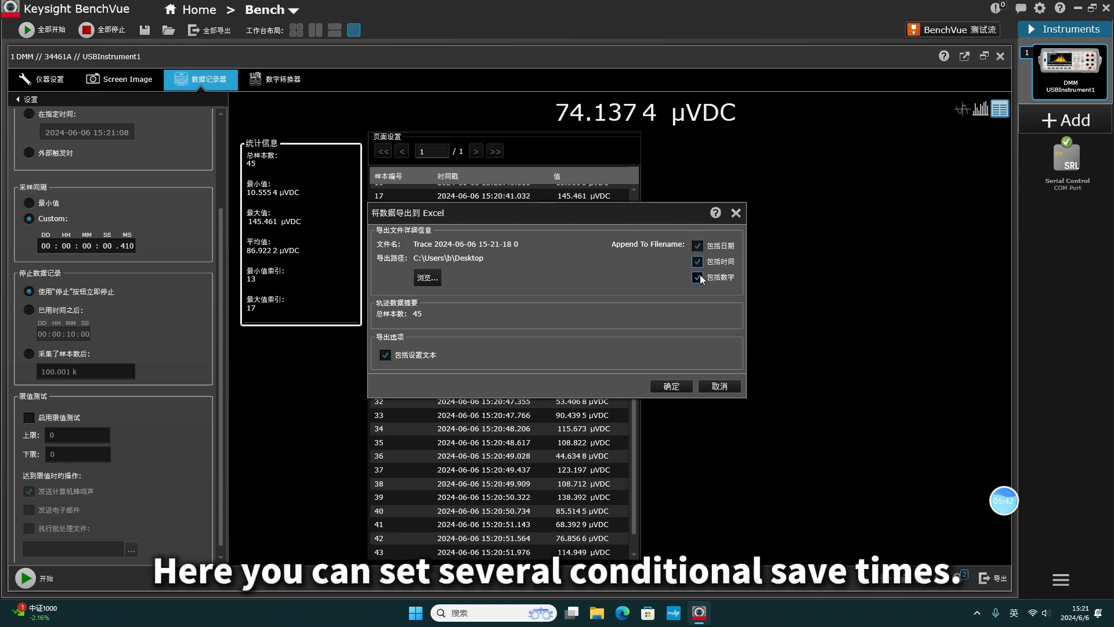
click(673, 387)
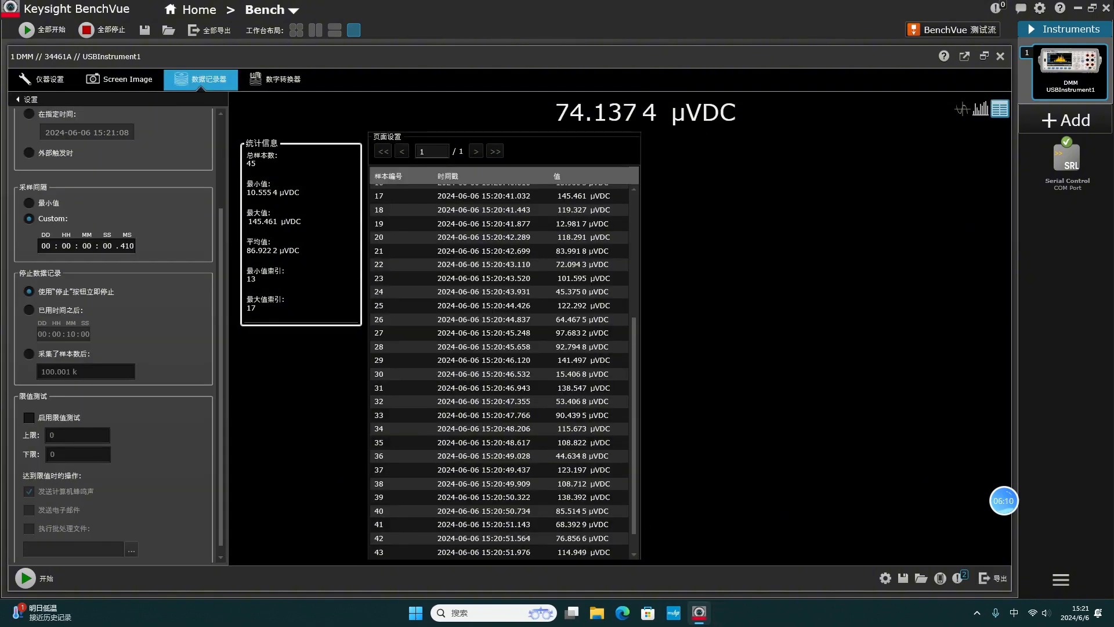
- Switch to the exported workbook in WPS Office, maximize it, and examine the test conditions and the timestamped Channel 1 readings
click(1079, 10)
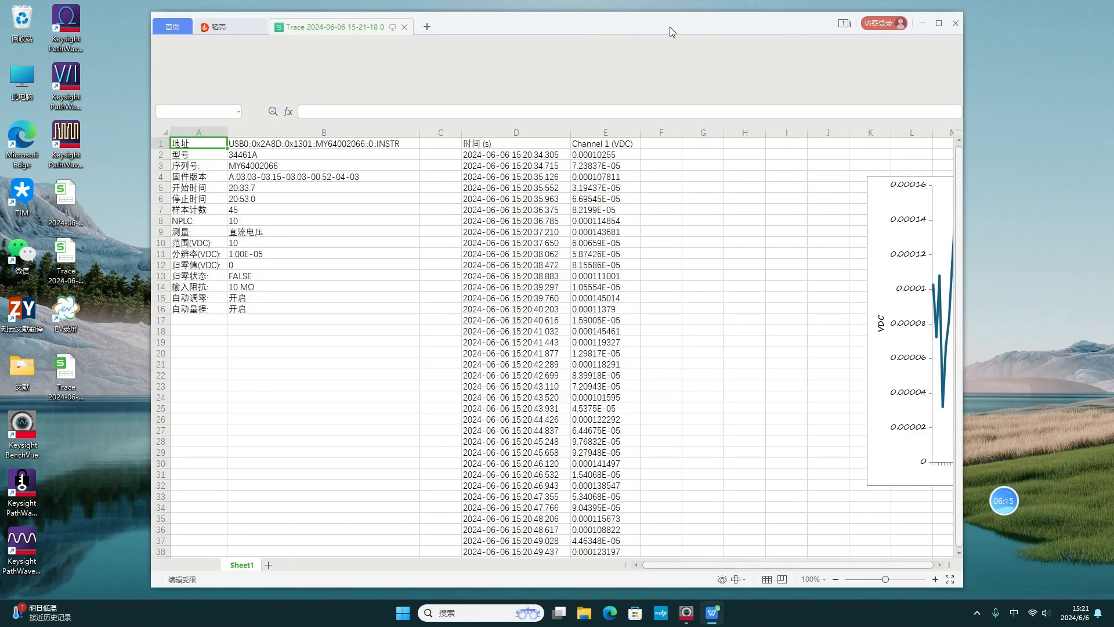
click(686, 230)
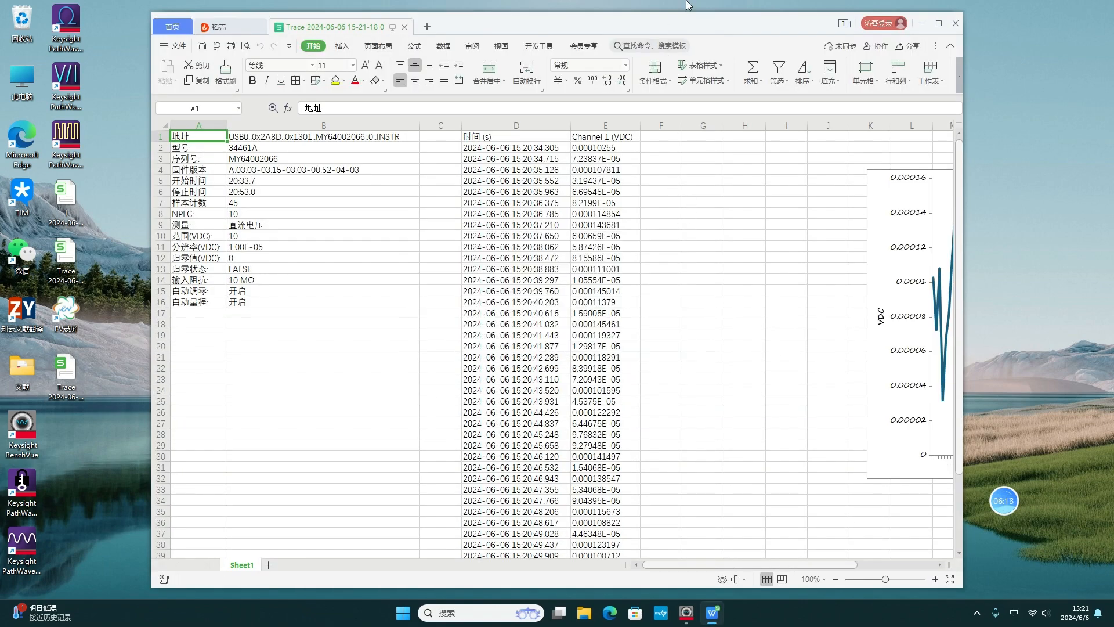
double_click(680, 31)
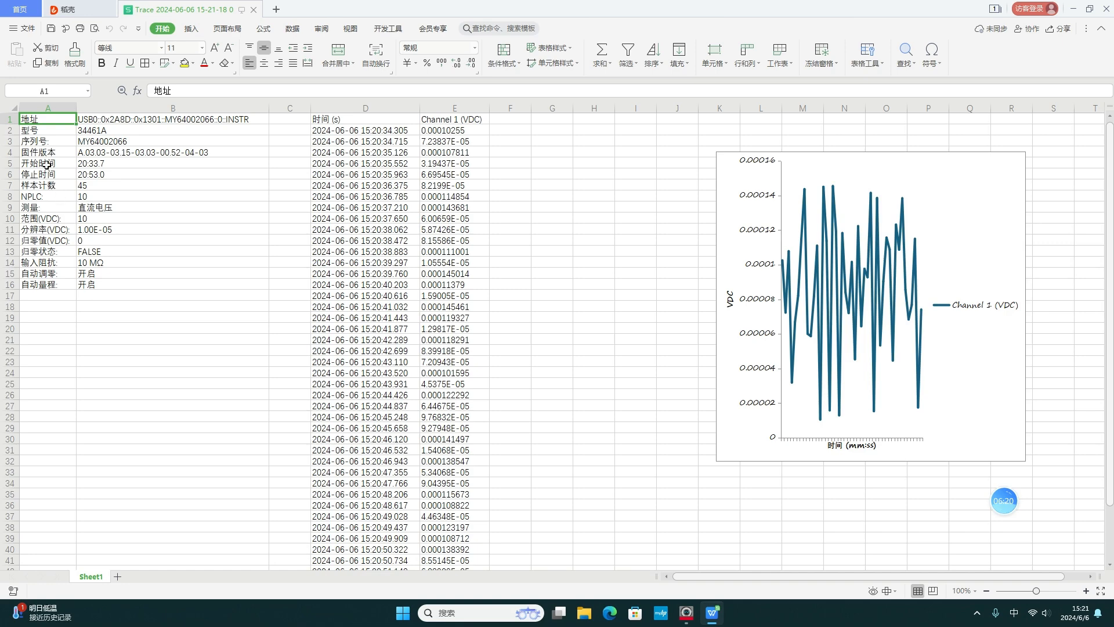
mouse_move(9, 119)
mouse_down()
mouse_move(9, 306)
mouse_move(10, 279)
mouse_up()
click(9, 163)
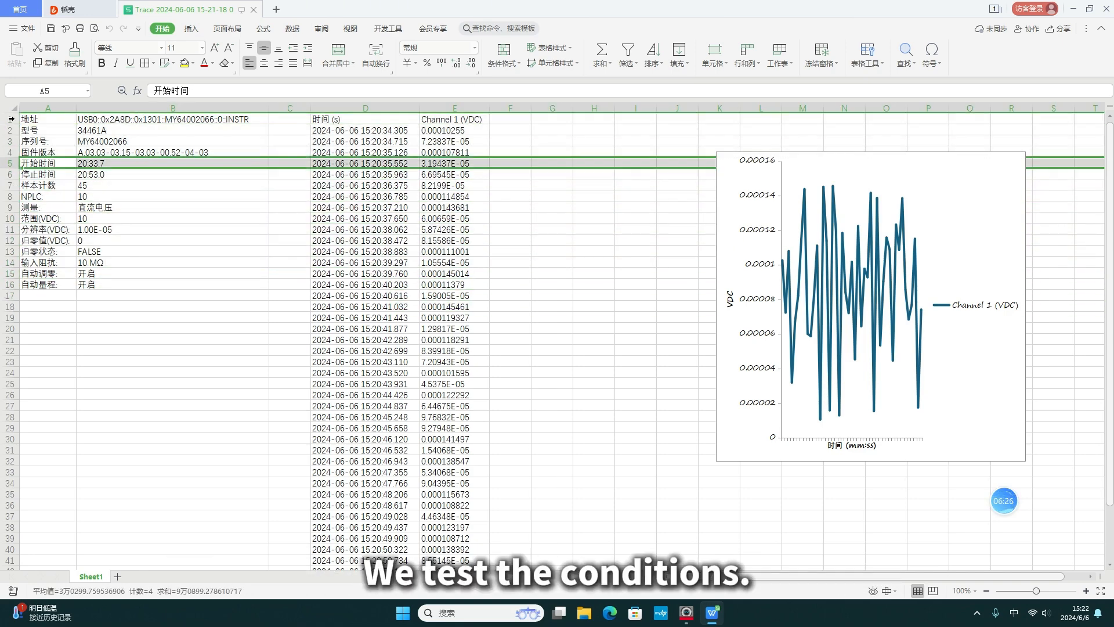
drag(152, 134, 155, 283)
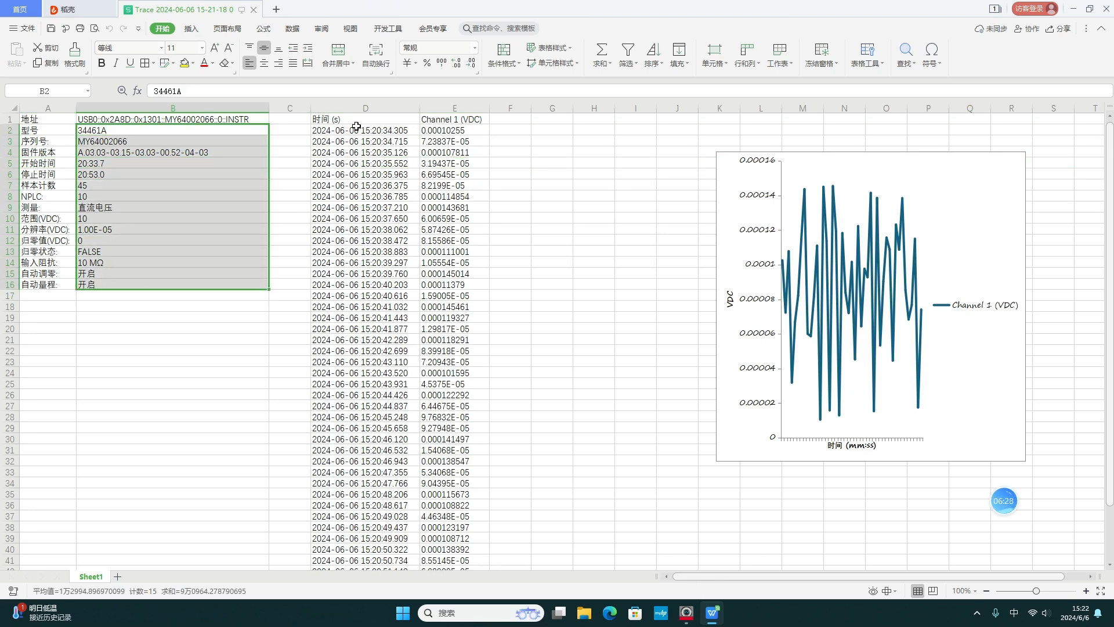
mouse_move(356, 127)
mouse_down()
mouse_move(453, 244)
mouse_move(453, 540)
mouse_up()
- Widen the Channel 1 (VDC) chart to both sides so that it spans from column I to beyond column X
click(723, 308)
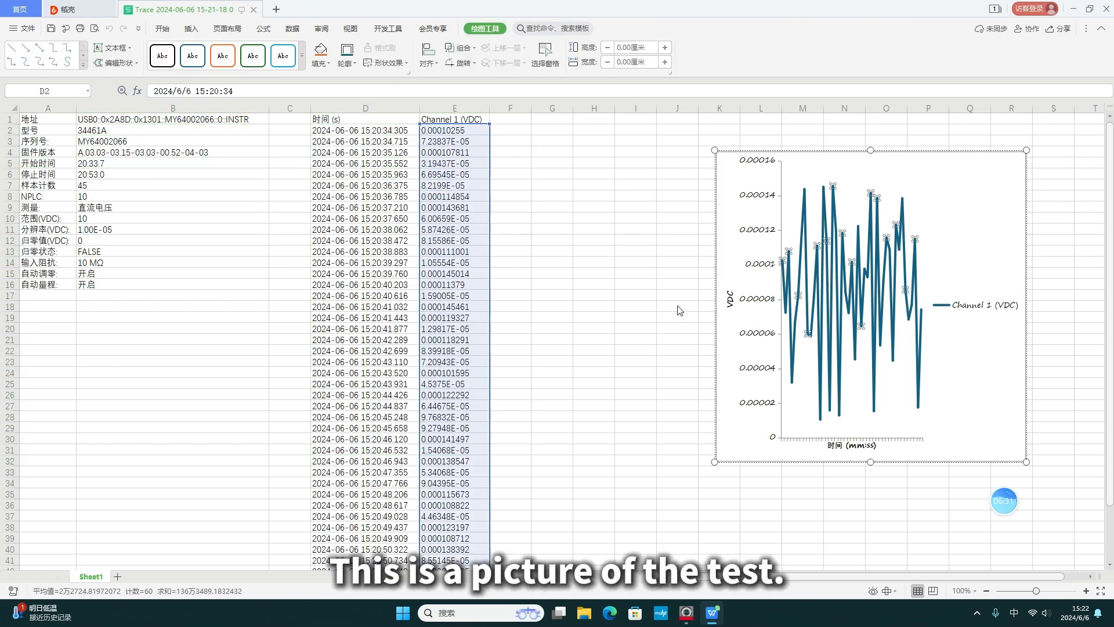
drag(1027, 462, 1106, 464)
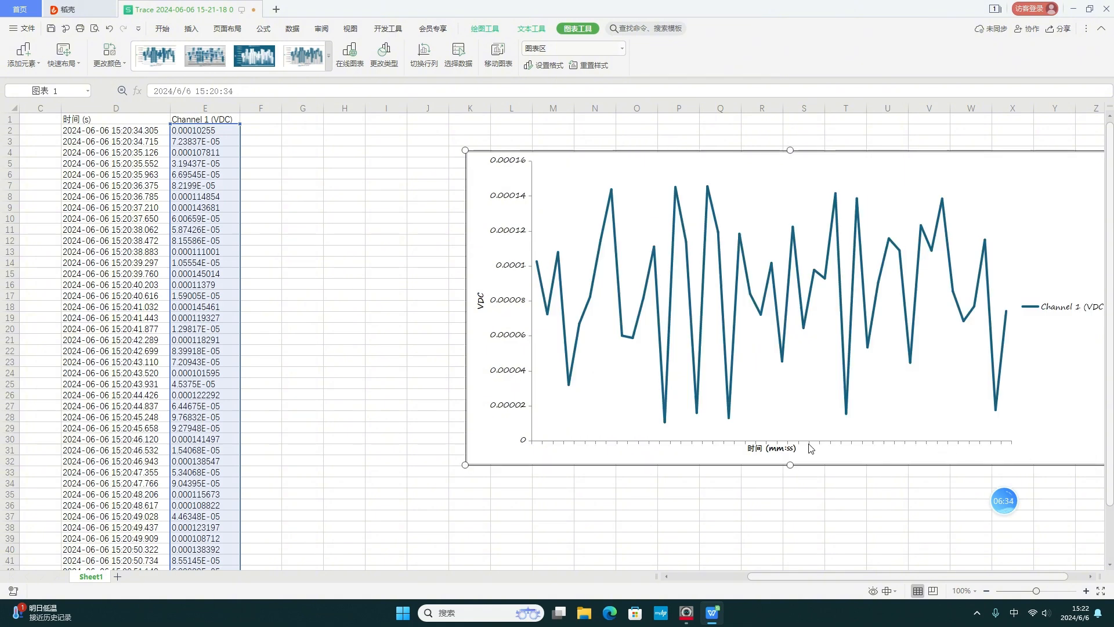
drag(465, 464, 311, 478)
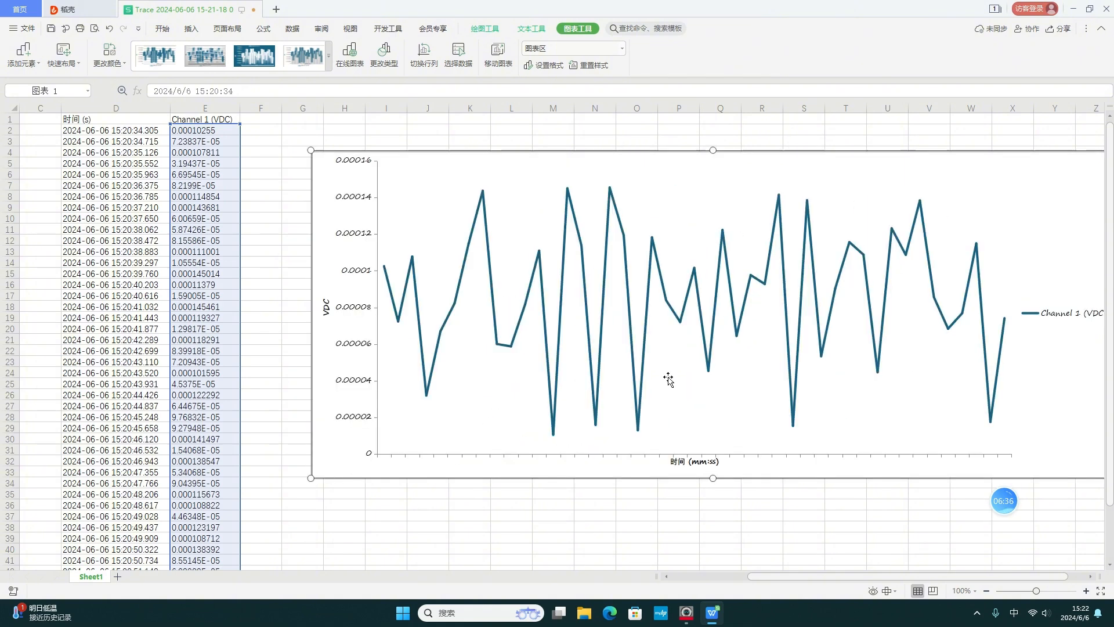
click(666, 378)
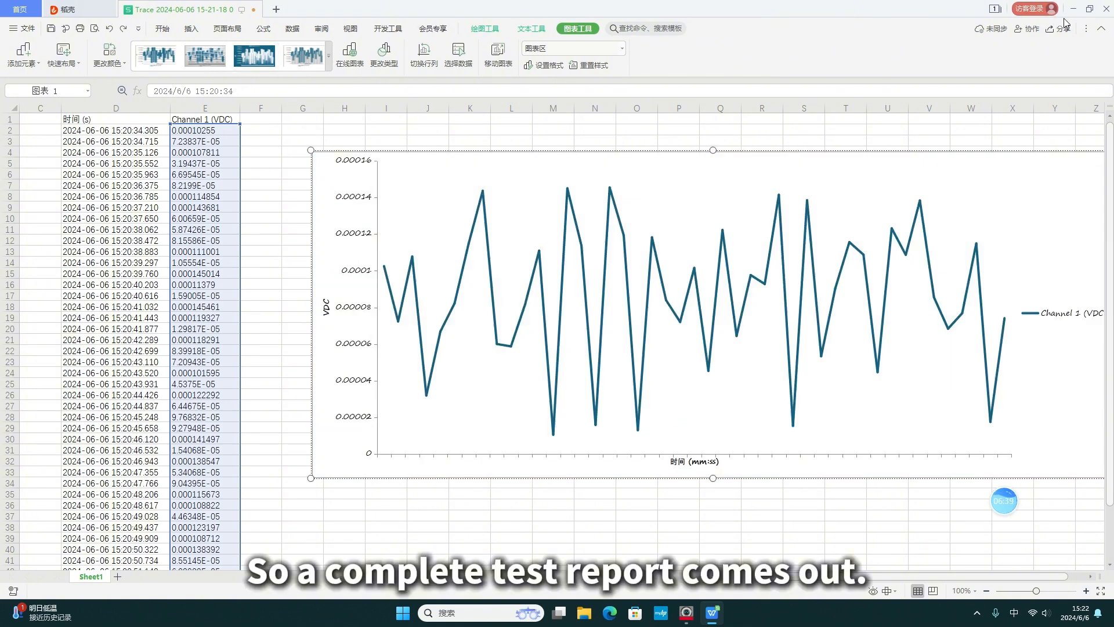
- Close the exported workbook and switch back to Keysight BenchVue
click(1106, 9)
click(580, 309)
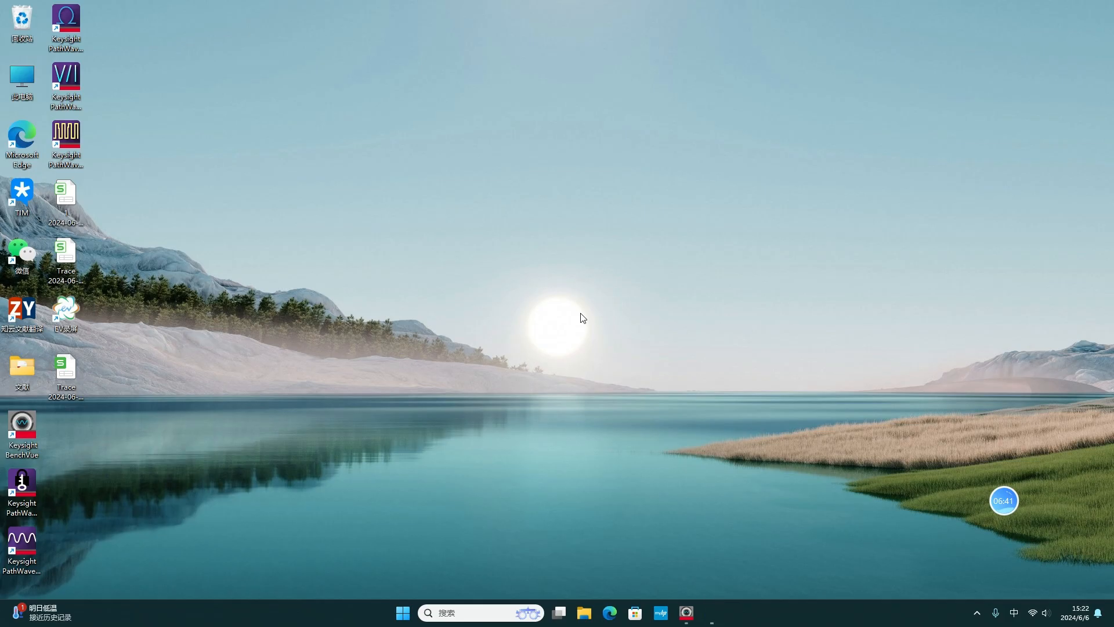
click(699, 613)
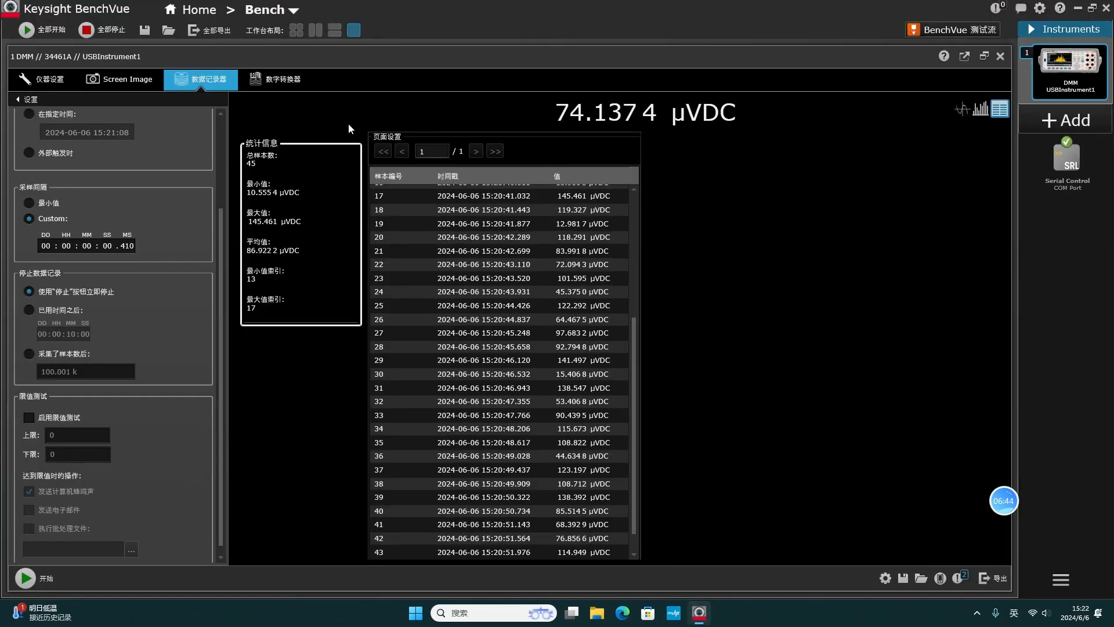
- Open the multimeter's digitizer and apply the preset for the fastest acquisition
click(283, 82)
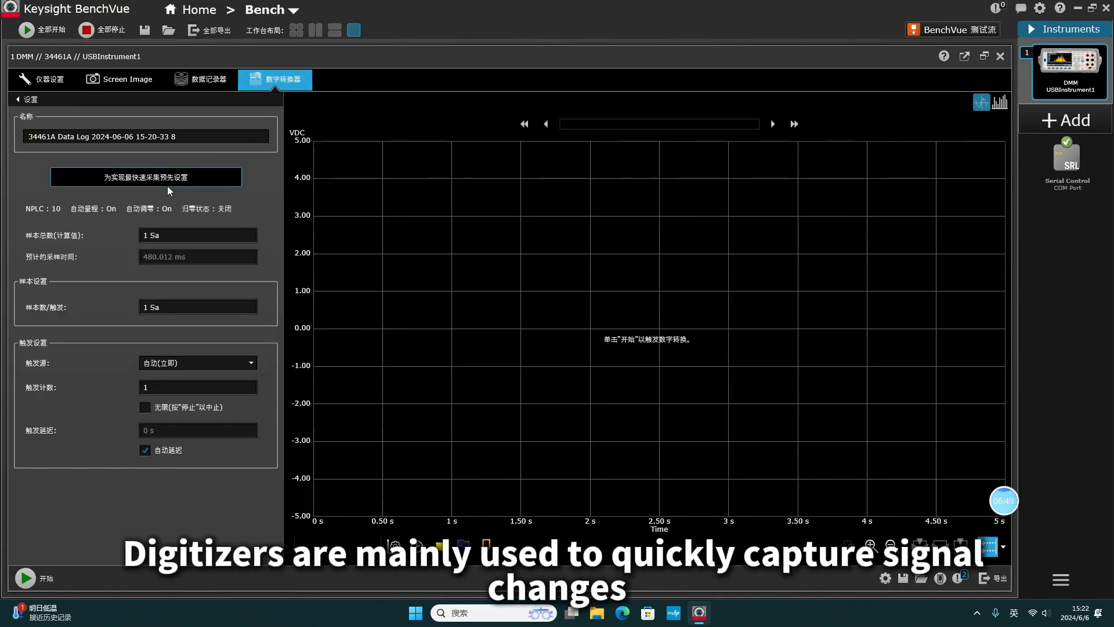
click(161, 177)
click(572, 326)
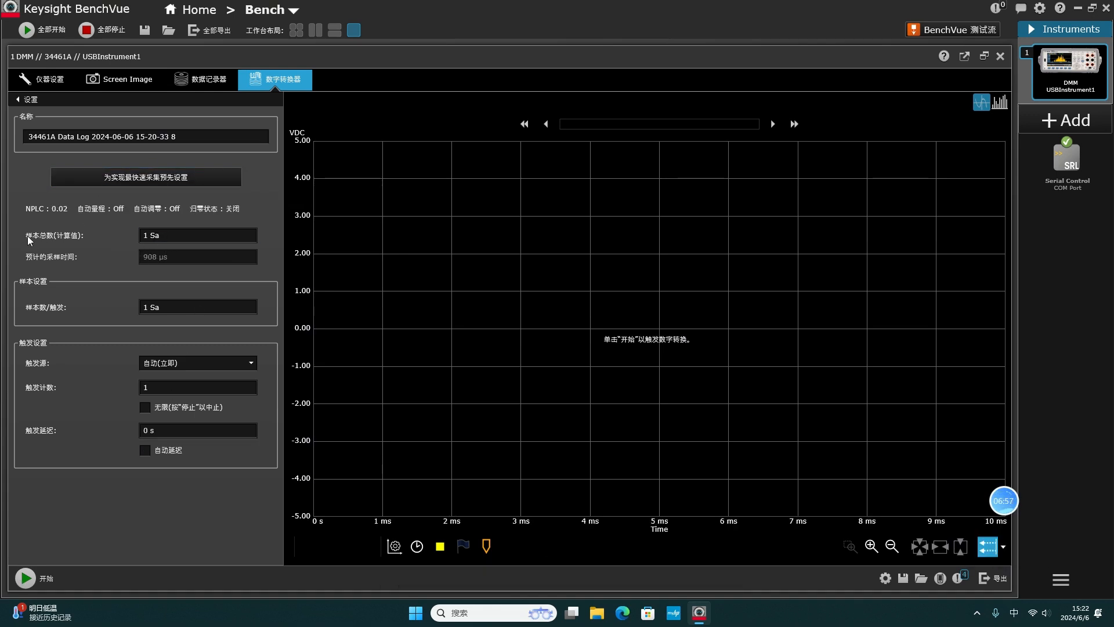
- Try a total sample count of 1 kSa, and raise it to 1 MSa
click(169, 237)
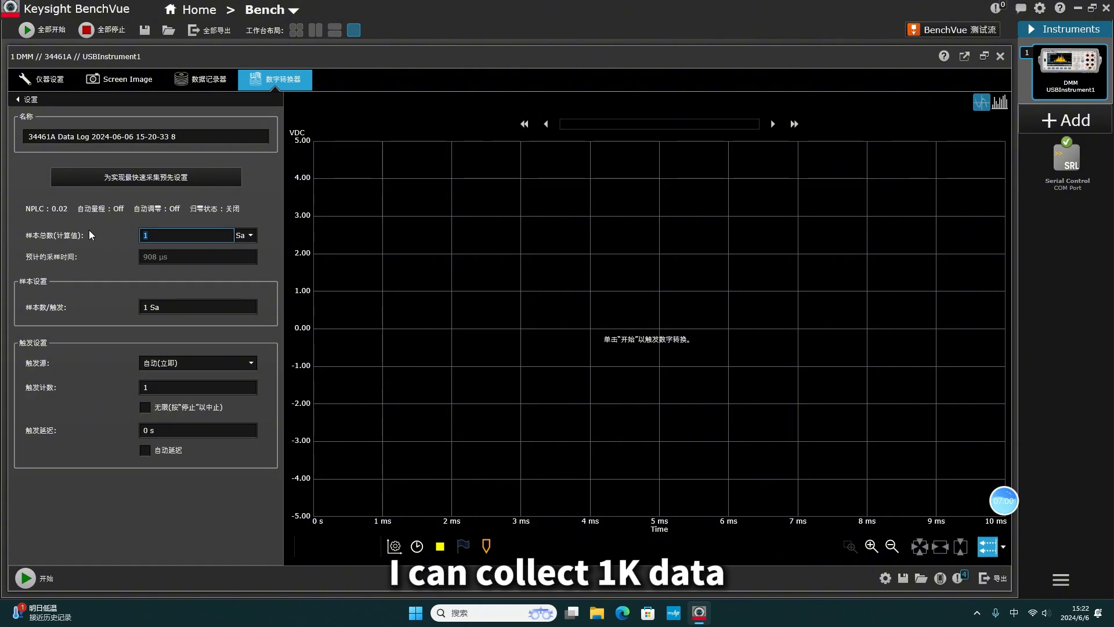
click(250, 236)
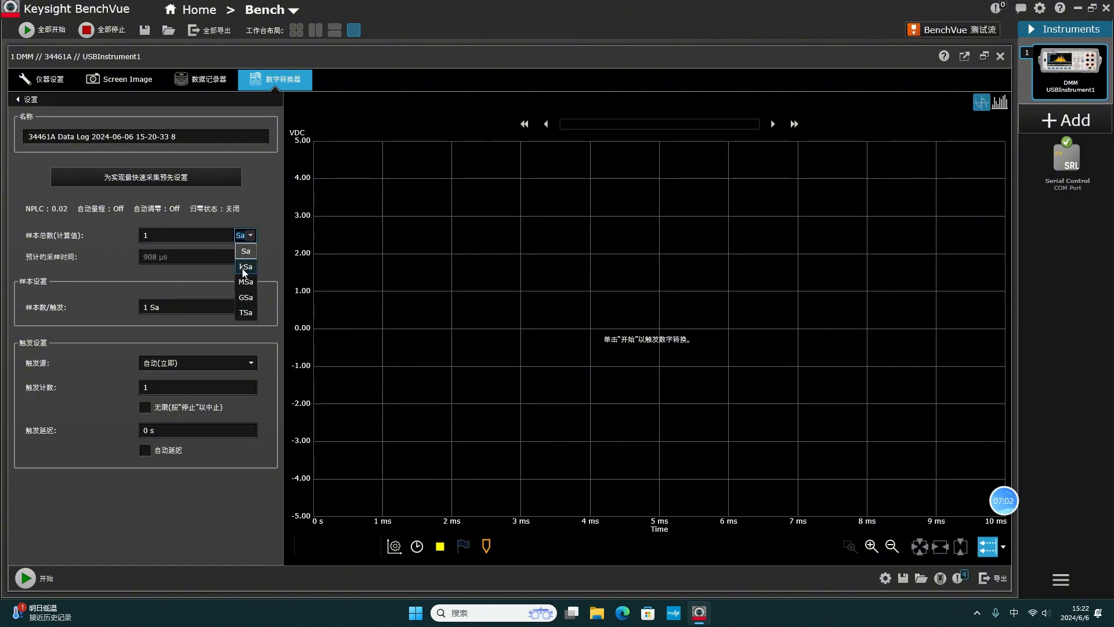
click(246, 266)
text(1)
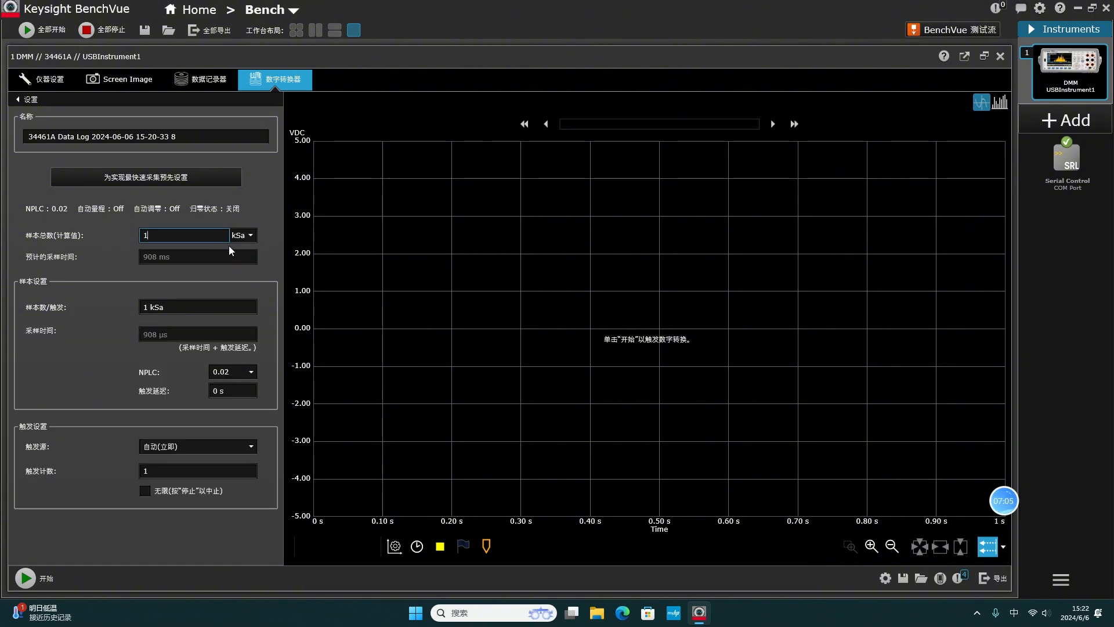
click(251, 235)
click(252, 284)
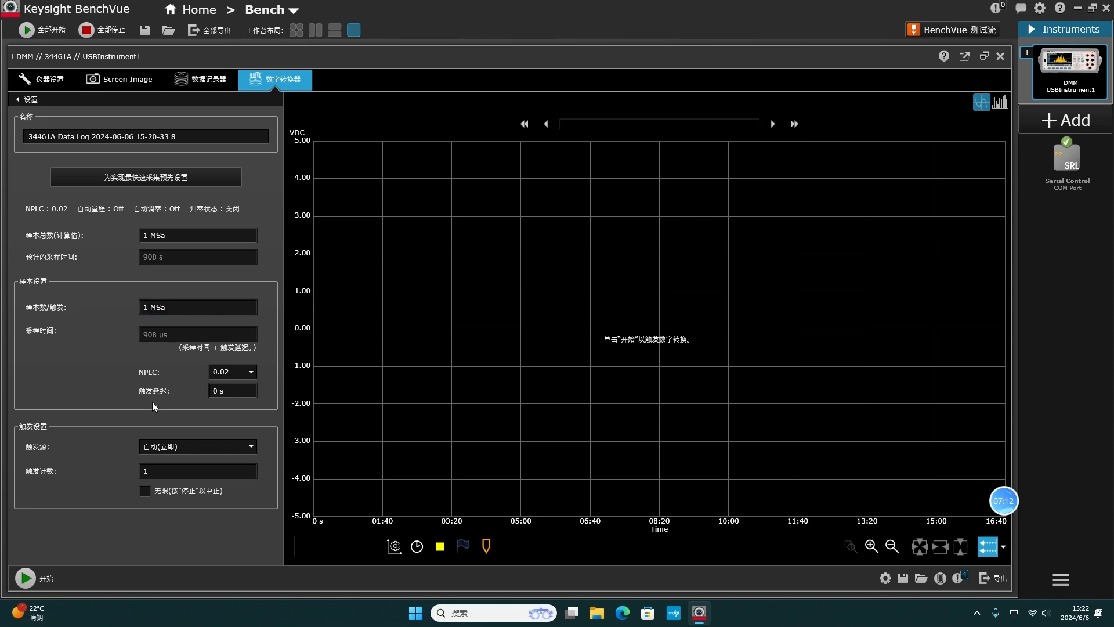
- Try an NPLC of 1 before restoring 0.02, and check the trigger source options, leaving the source on automatic (immediate)
click(230, 372)
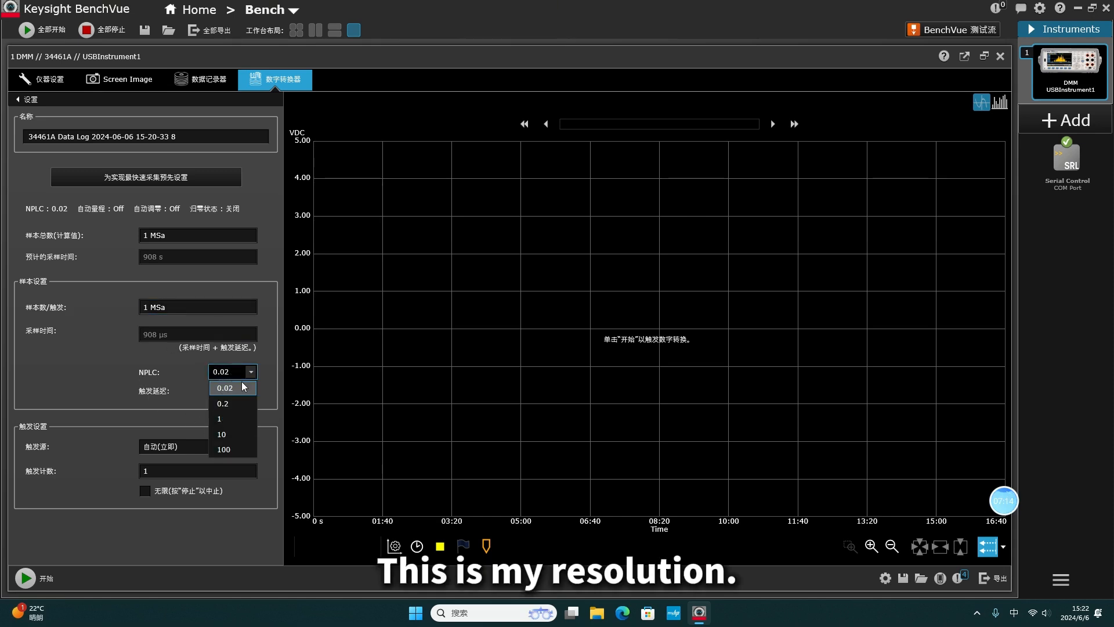
click(239, 422)
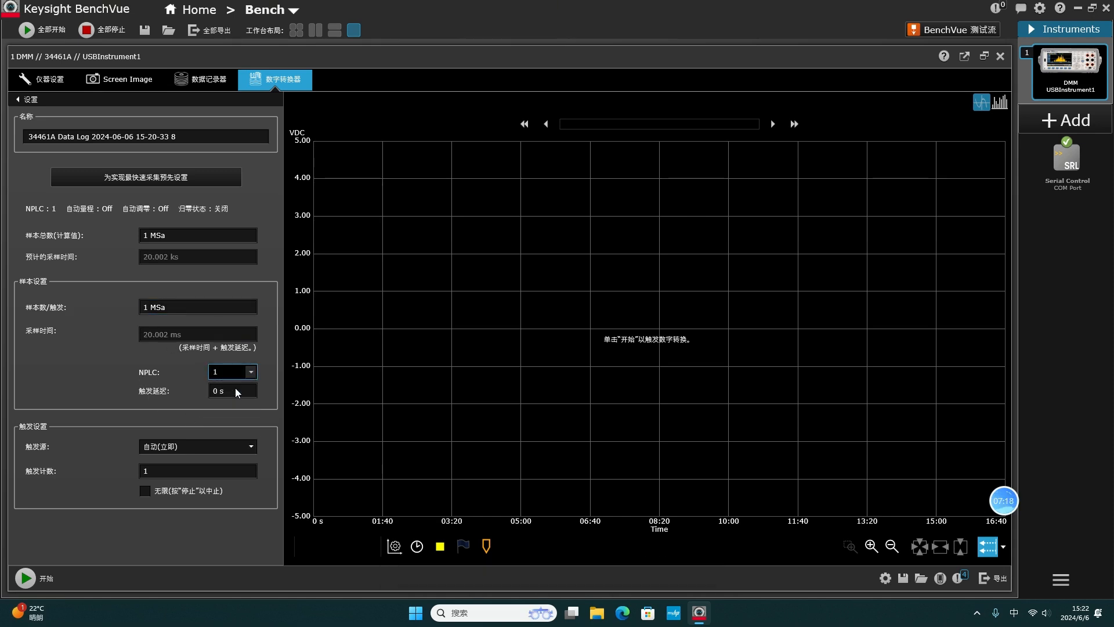
click(235, 388)
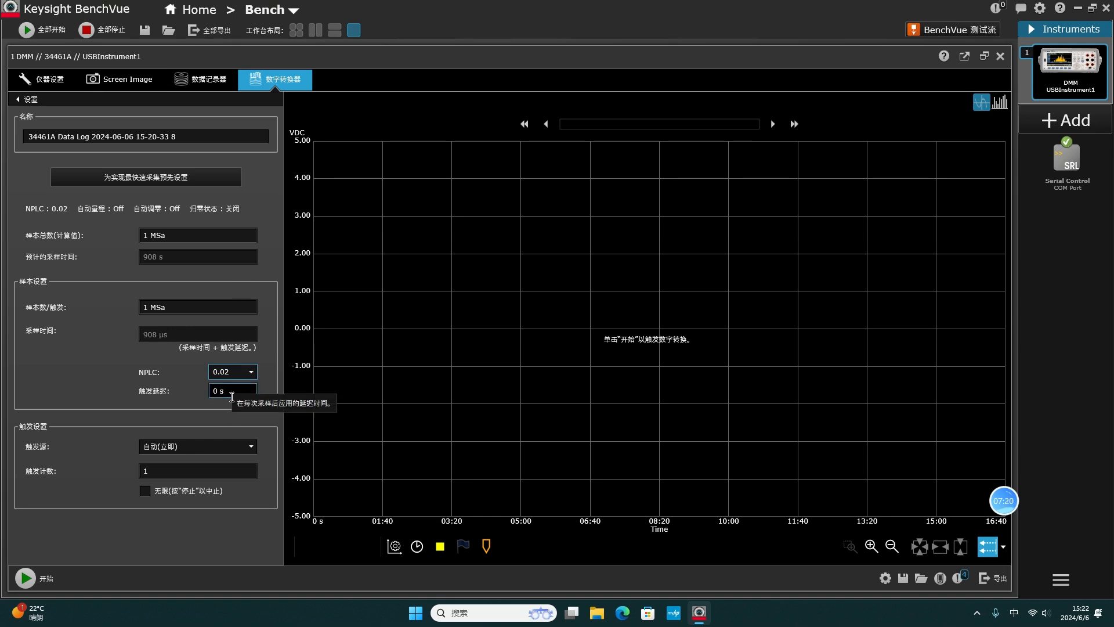
click(244, 447)
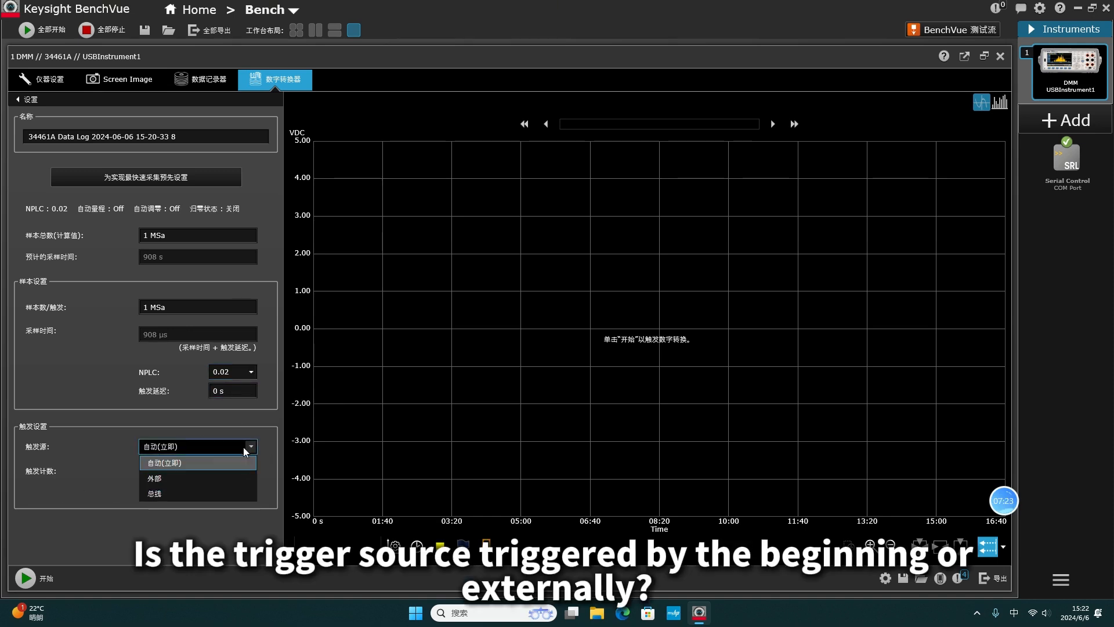
click(243, 447)
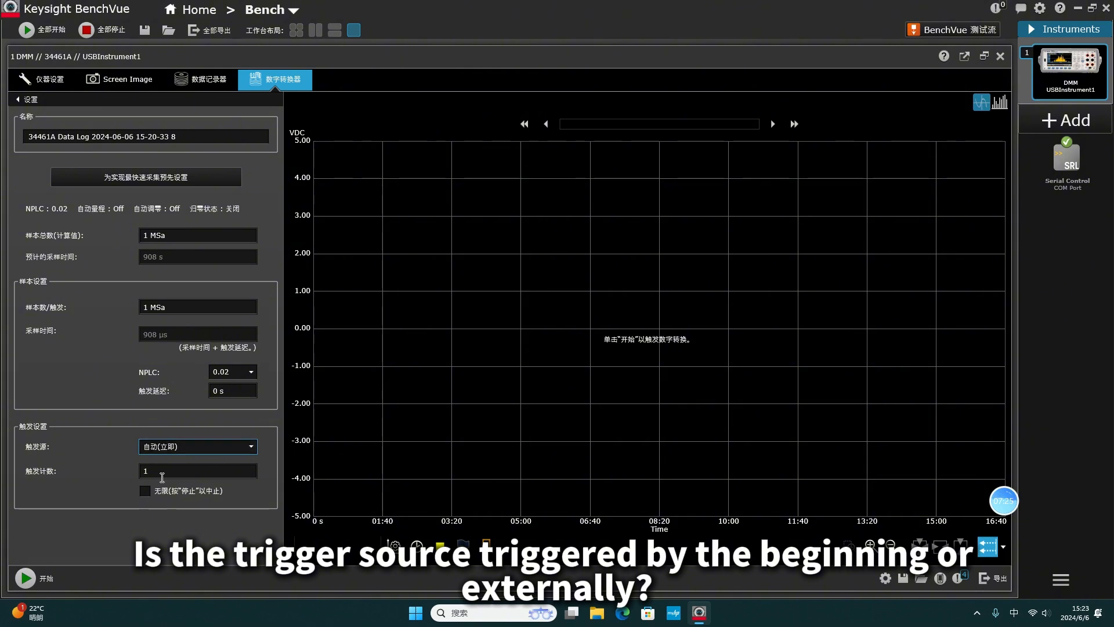
- Reapply the fastest acquisition preset and set the digitizer's total sample count to 1 kSa
click(143, 179)
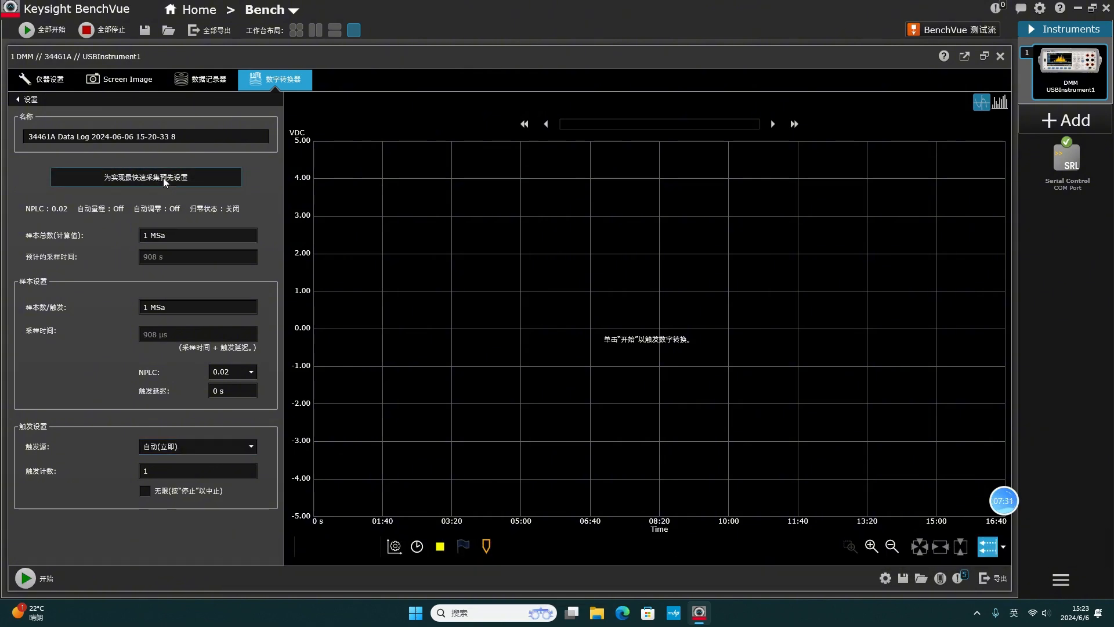
click(145, 182)
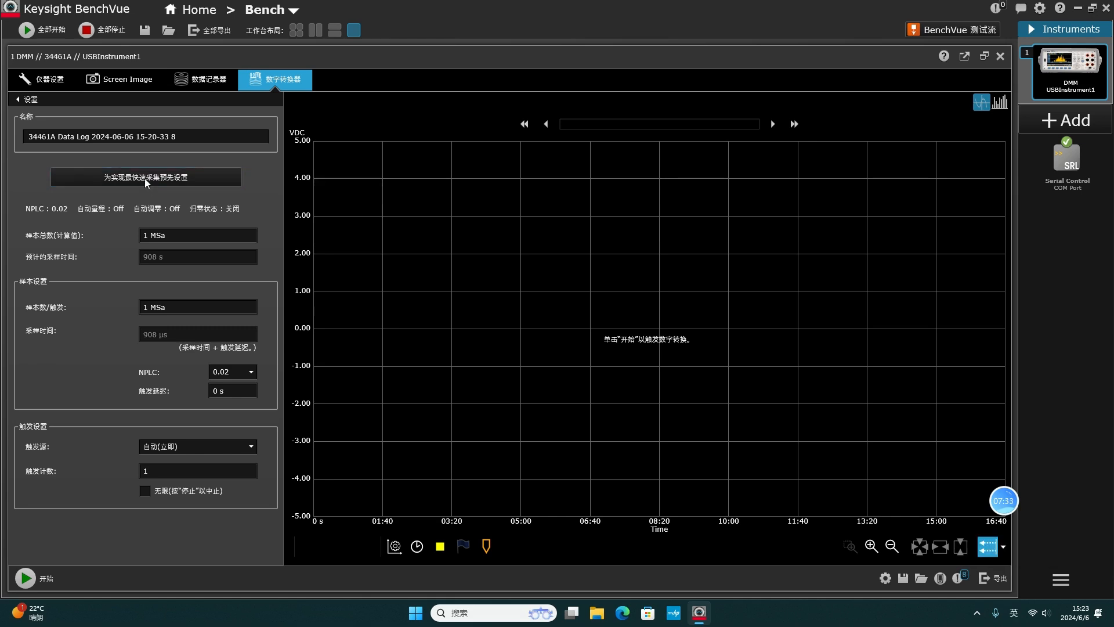
click(156, 235)
click(247, 235)
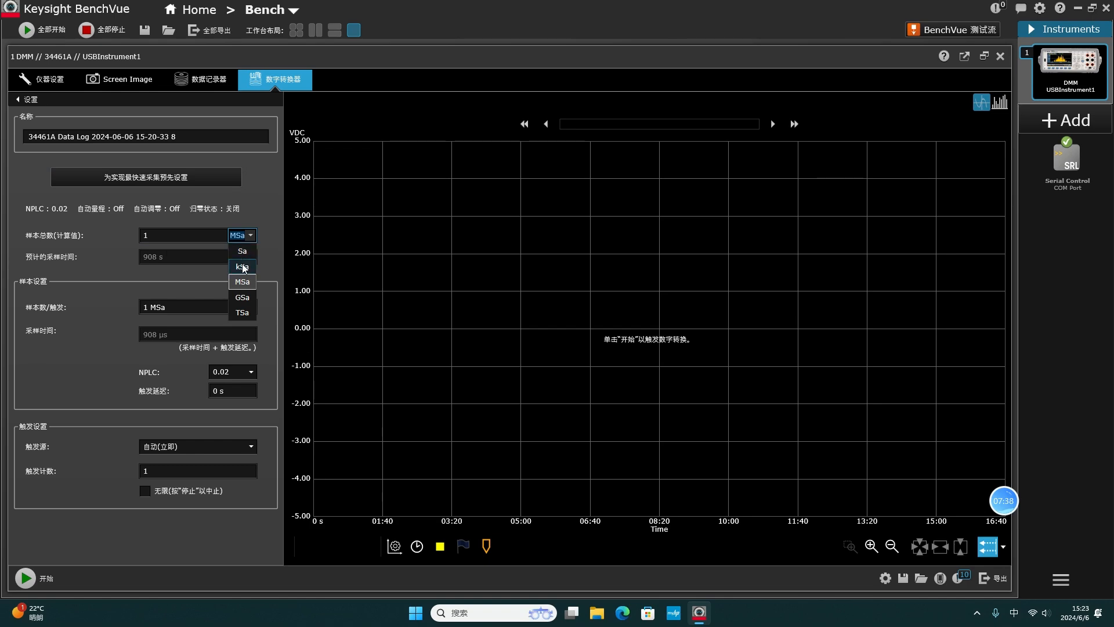
click(243, 267)
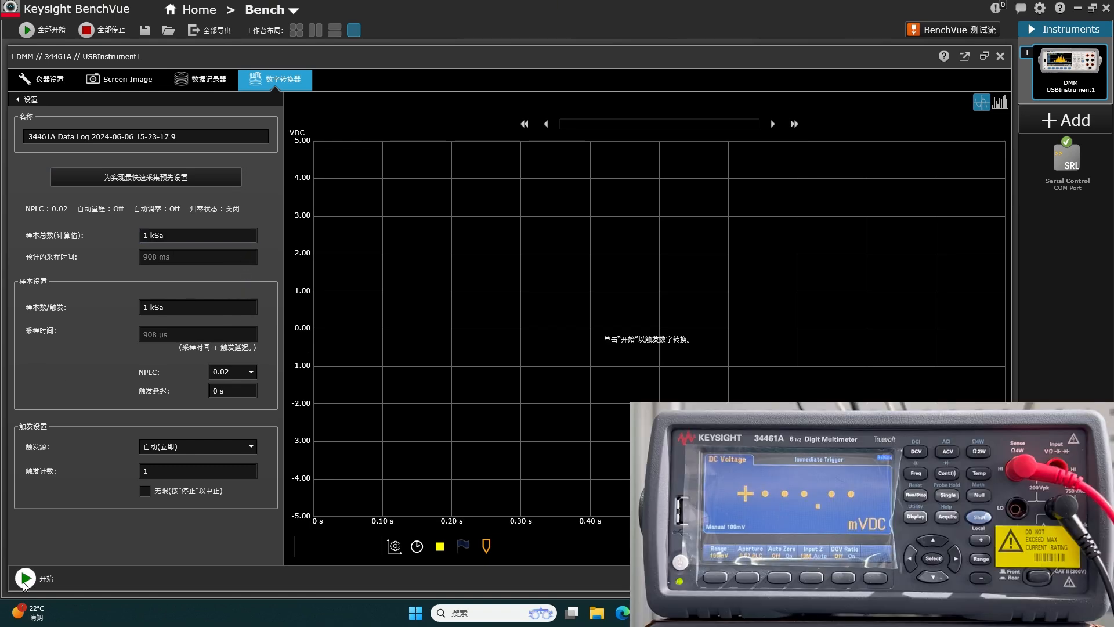
- Start the digitizer acquisition and zoom in on the captured waveform along the time axis
click(24, 579)
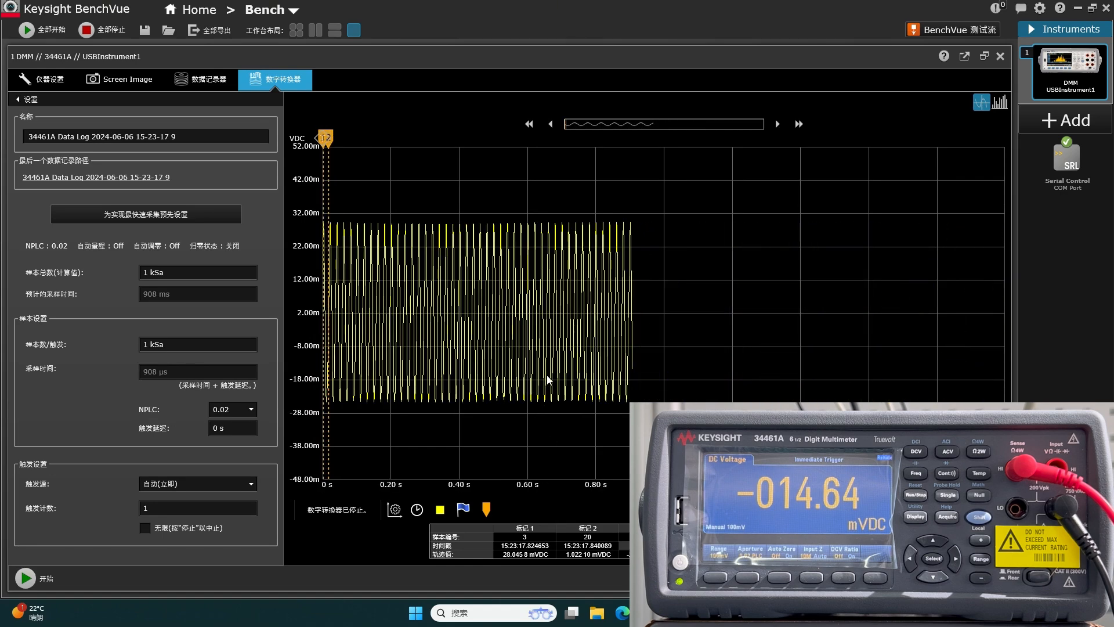
scroll(550, 374, up, 2)
scroll(517, 280, up, 3)
scroll(518, 280, down, 4)
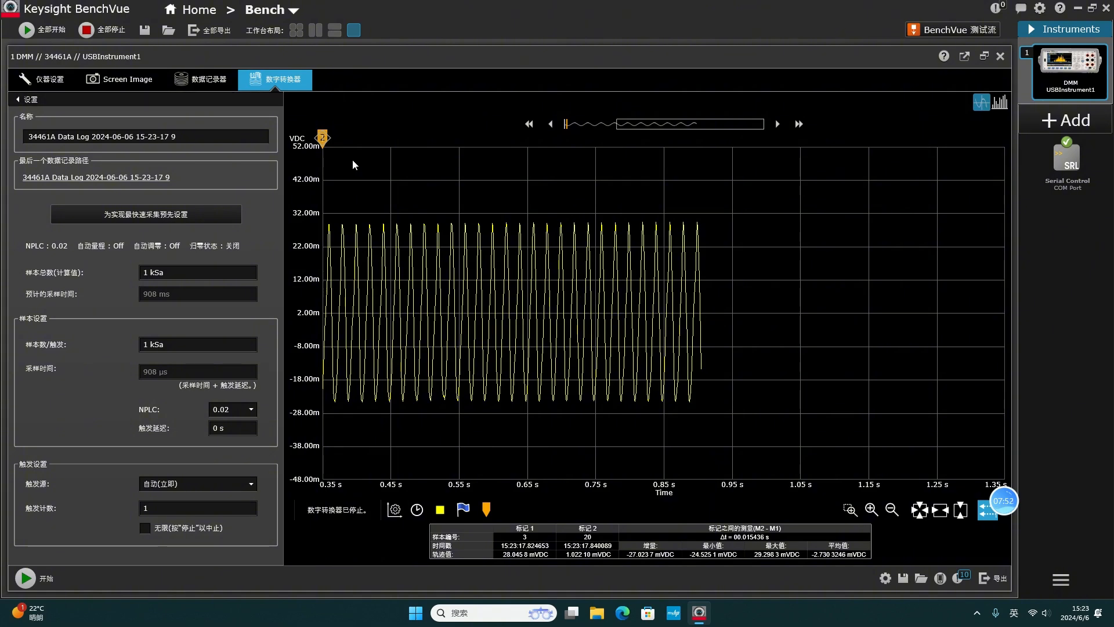
- Export the digitized trace data to Microsoft Excel with the default export options
click(986, 578)
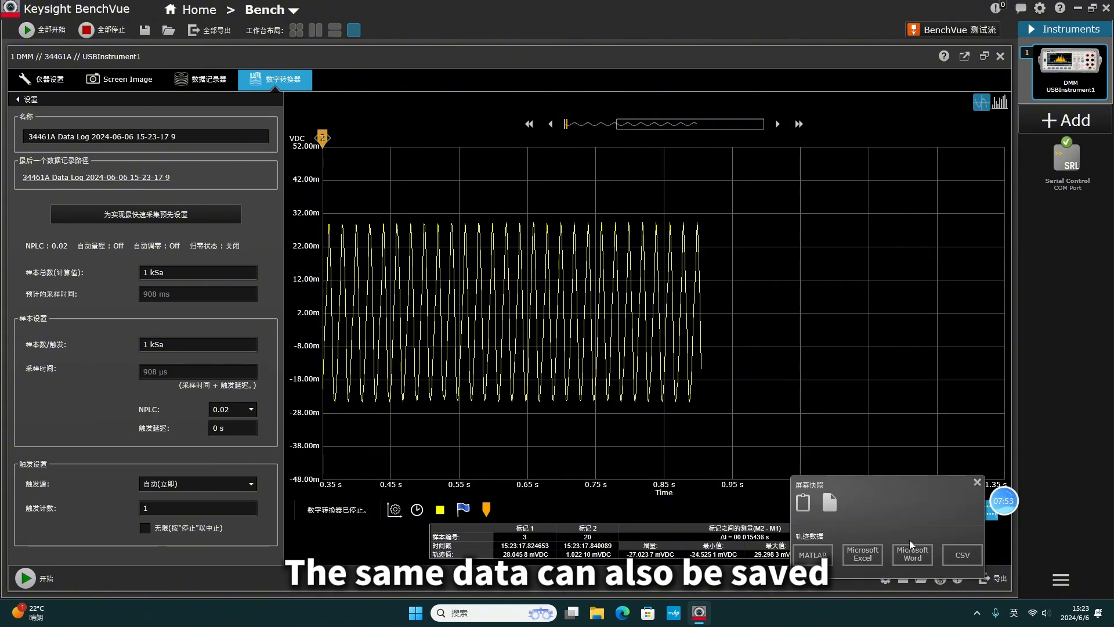
click(863, 553)
click(672, 386)
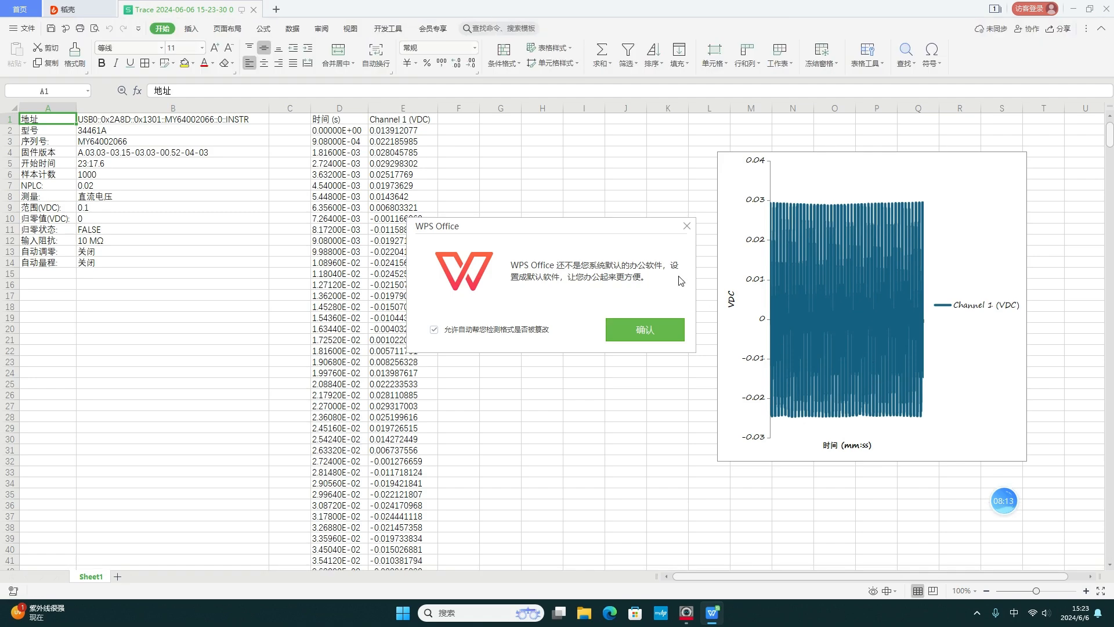
- Dismiss the WPS default-software prompt and enlarge the exported trace's chart so that its upper corner reaches column B near row 2
click(687, 227)
click(718, 153)
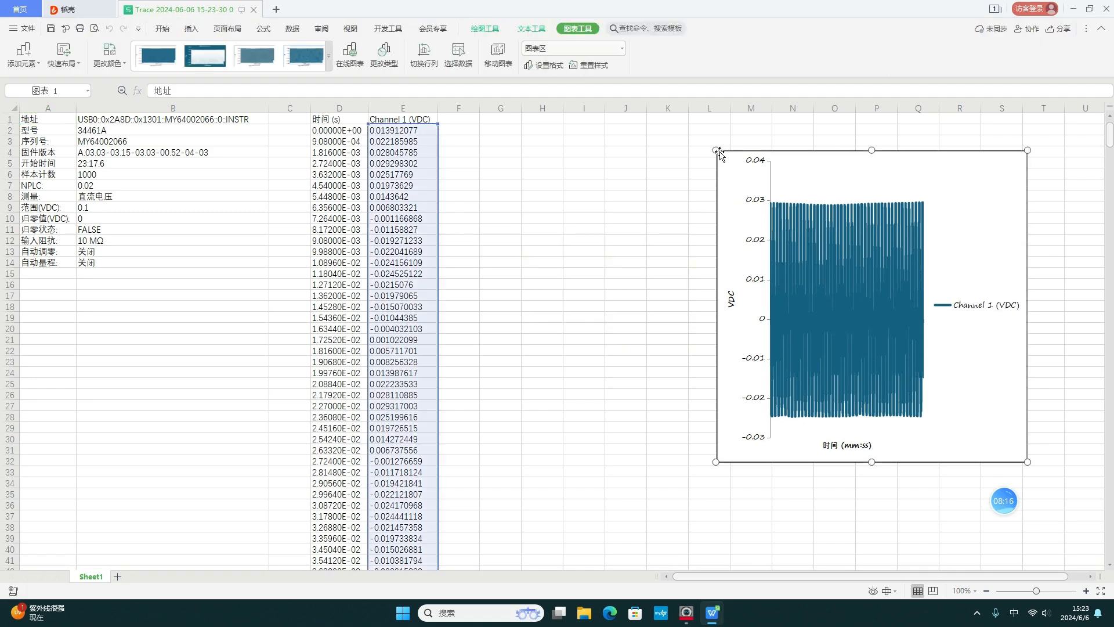
drag(716, 150, 198, 129)
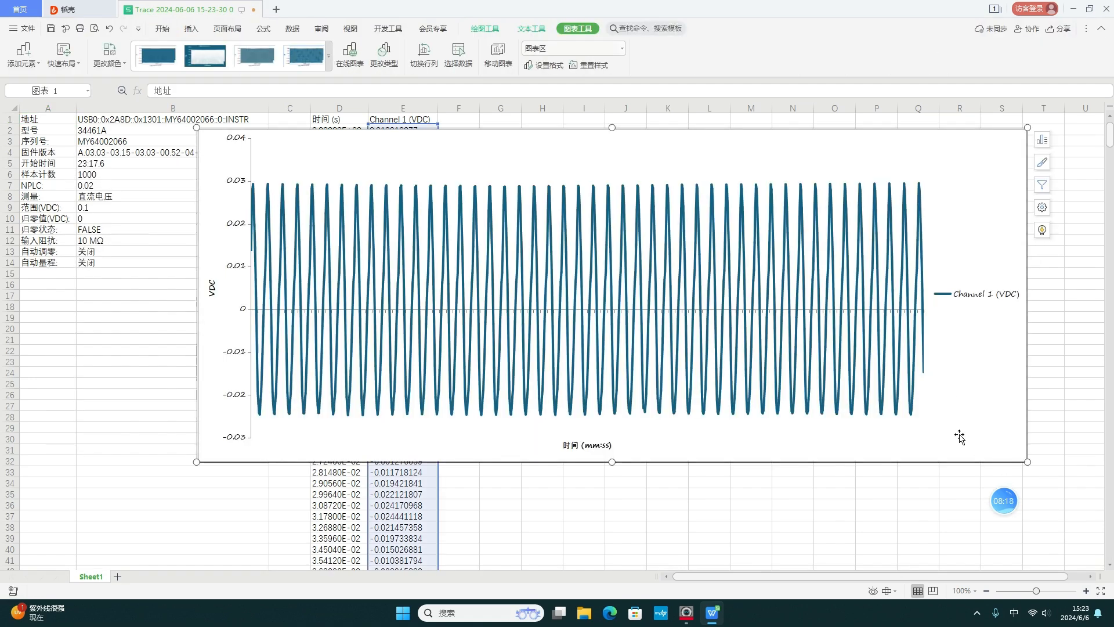